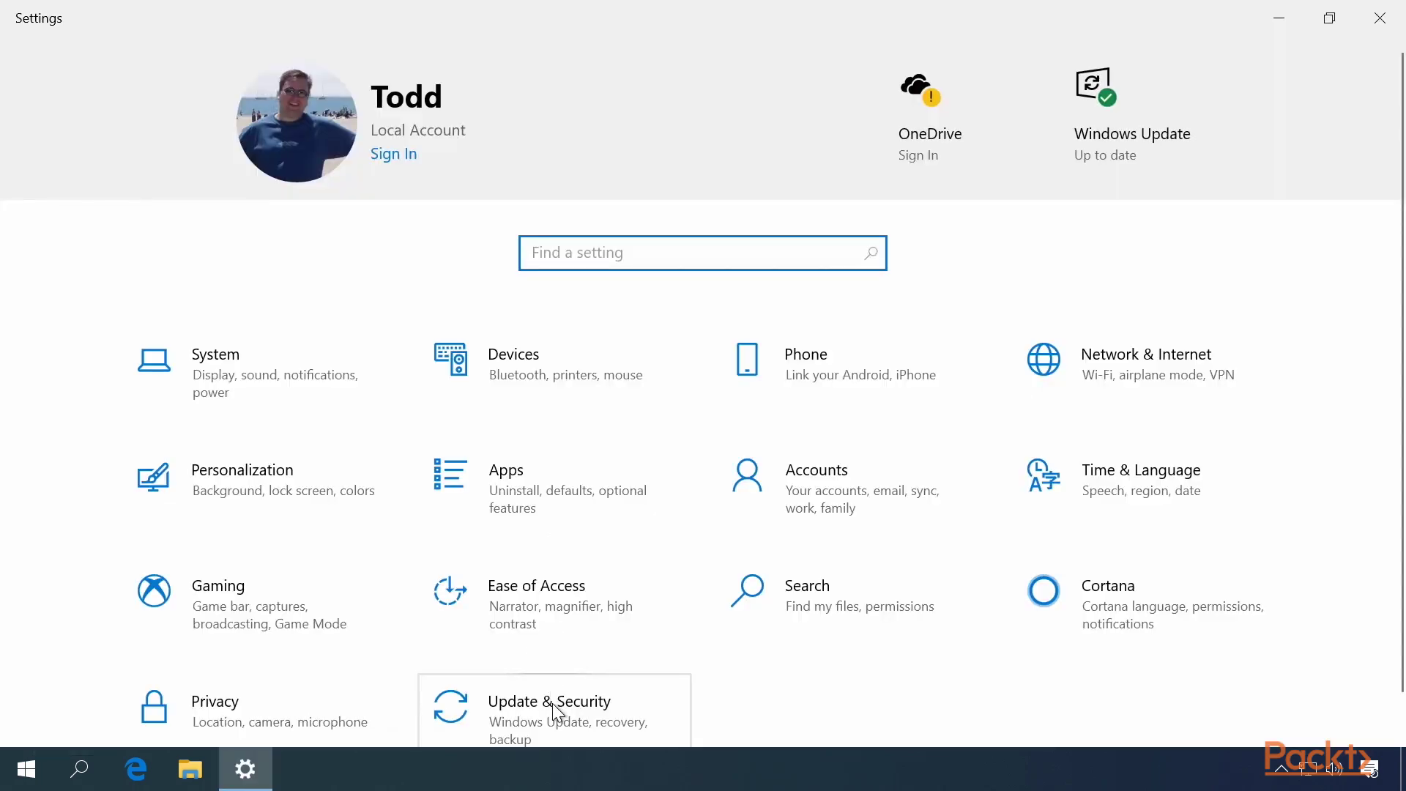
{"action": "left_click", "coordinate": [554, 705]}
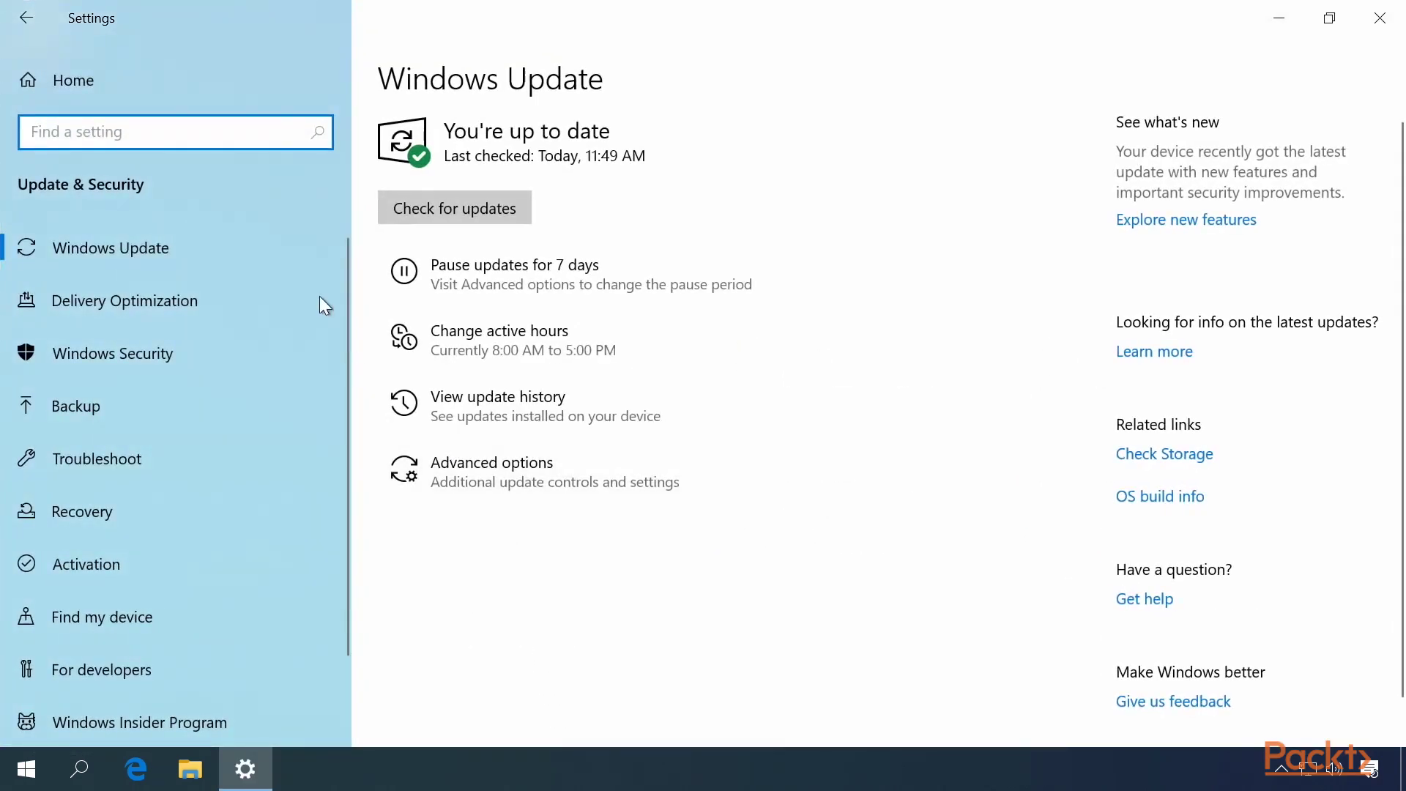
{"action": "scroll", "coordinate": [296, 257], "scroll_direction": "down", "scroll_amount": 2}
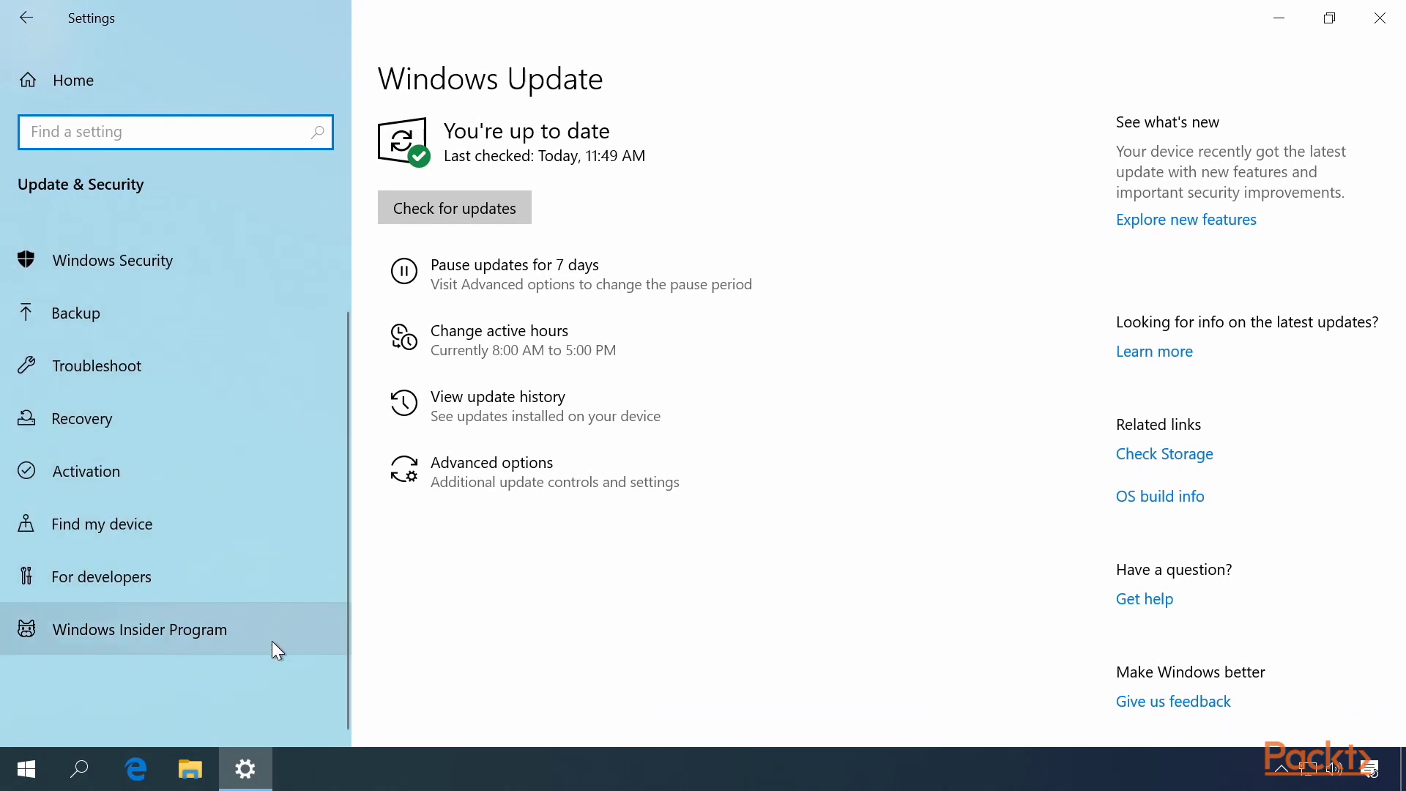
{"action": "scroll", "coordinate": [274, 644], "scroll_direction": "up", "scroll_amount": 1}
{"action": "scroll", "coordinate": [272, 644], "scroll_direction": "up", "scroll_amount": 1}
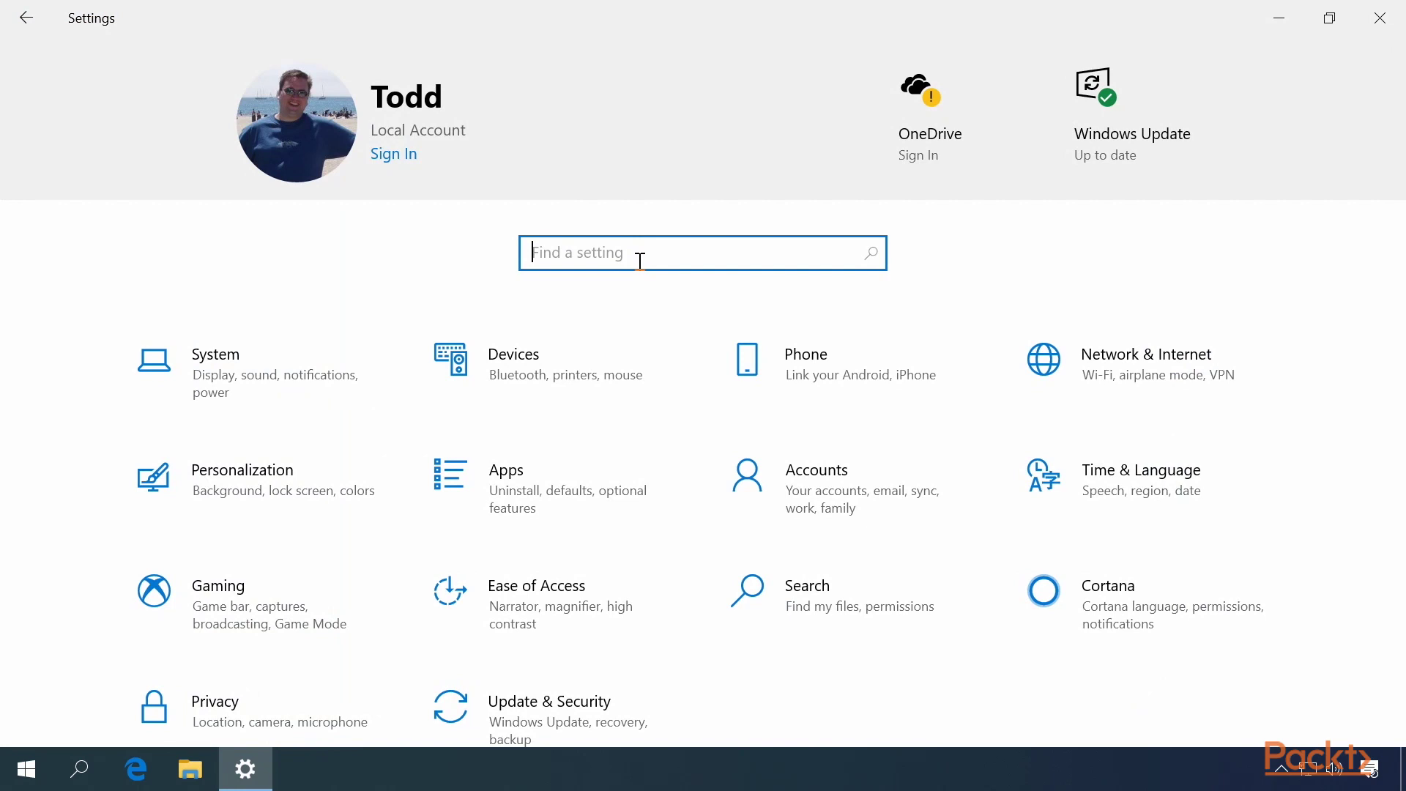
Search Settings for 'bitlocker' and open the Manage BitLocker page
{"action": "type", "text": "bitlocker"}
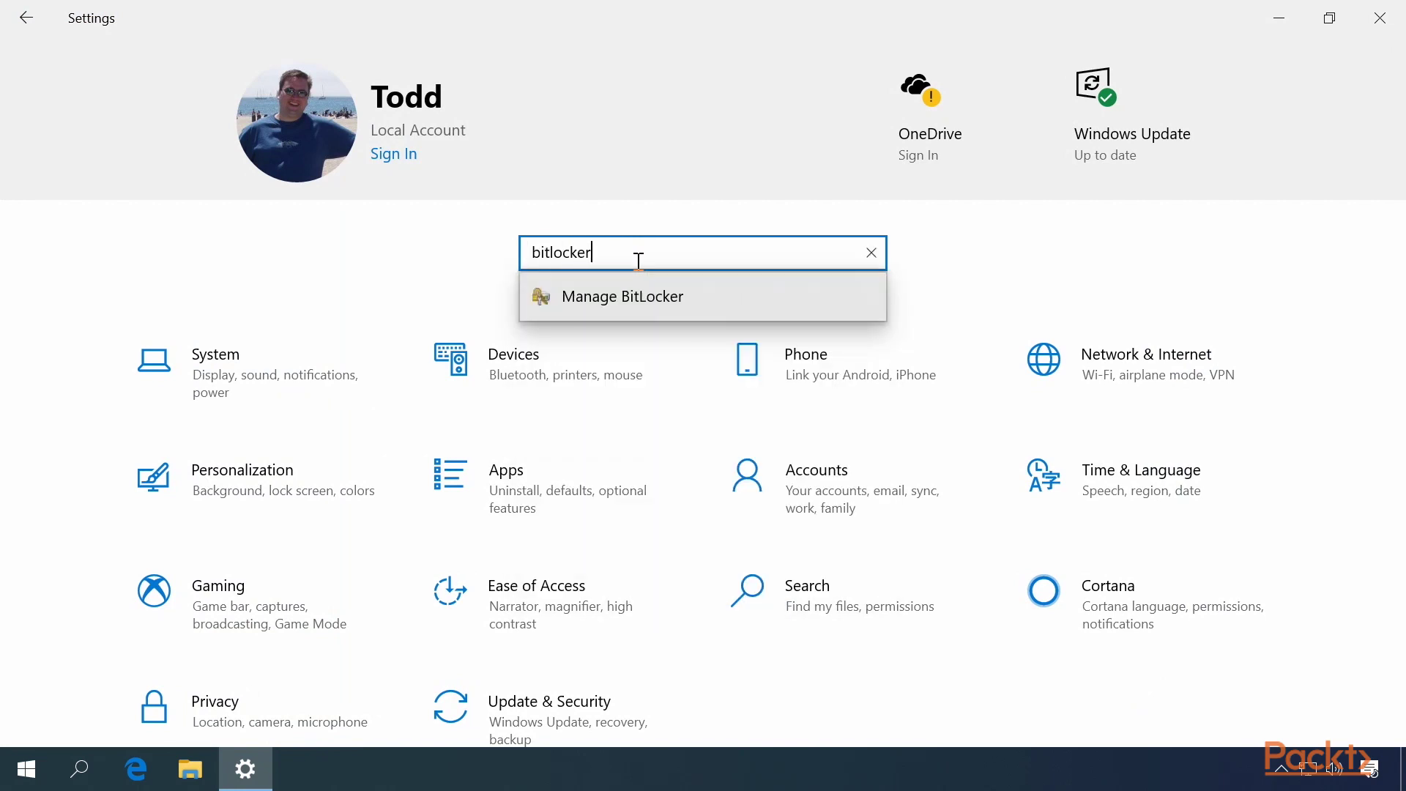
{"action": "left_click", "coordinate": [660, 293]}
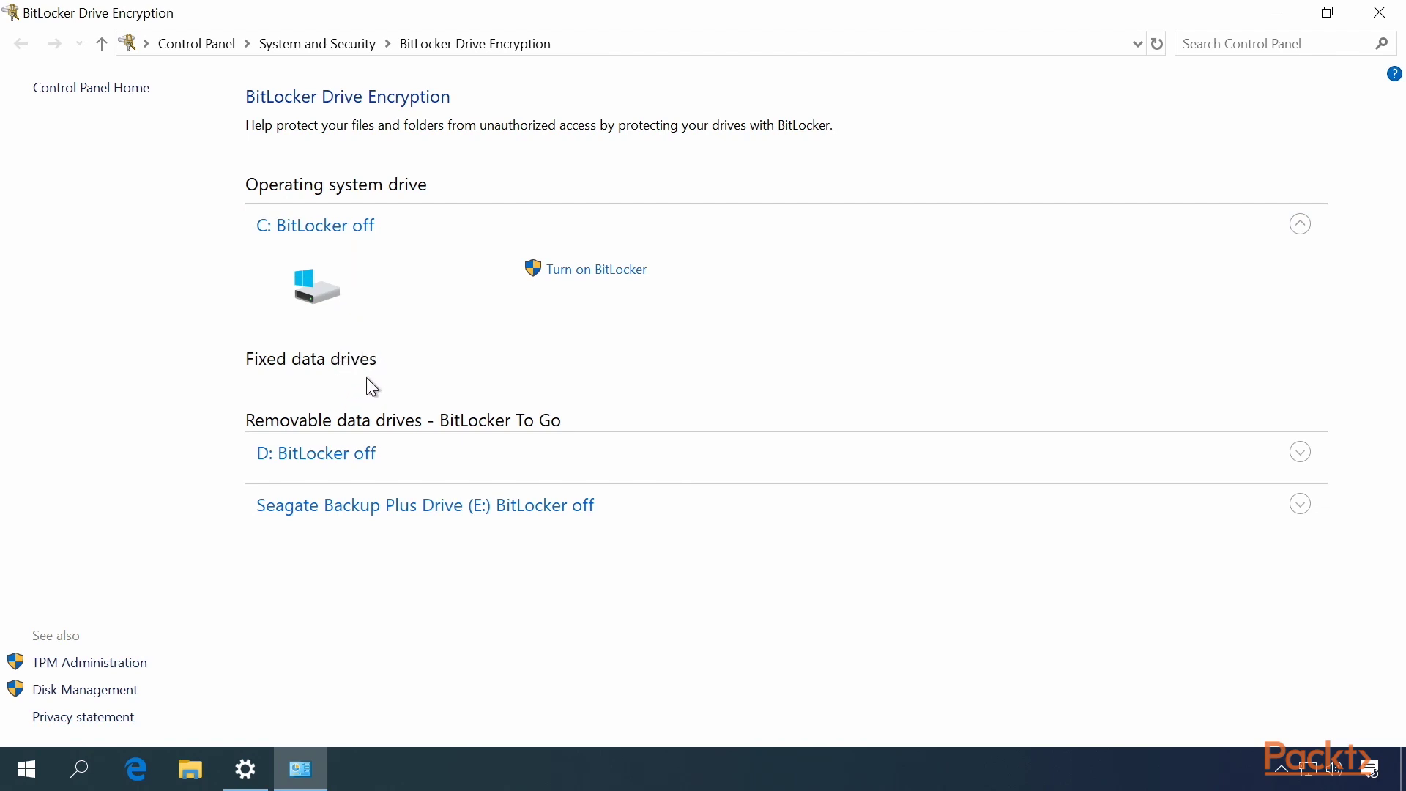
Start BitLocker setup for drive C: and save its recovery key to a file
{"action": "left_click", "coordinate": [604, 278]}
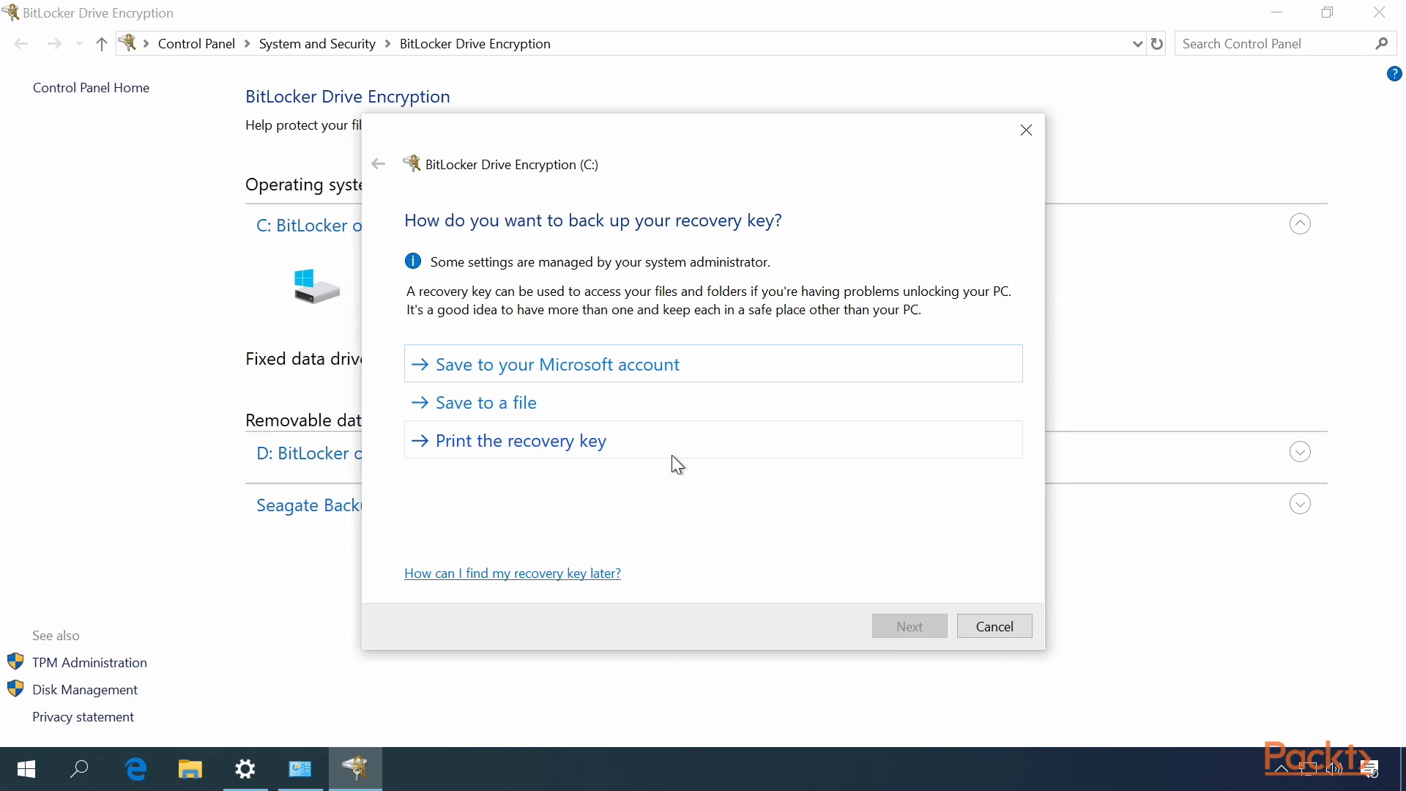
{"action": "left_click", "coordinate": [656, 402]}
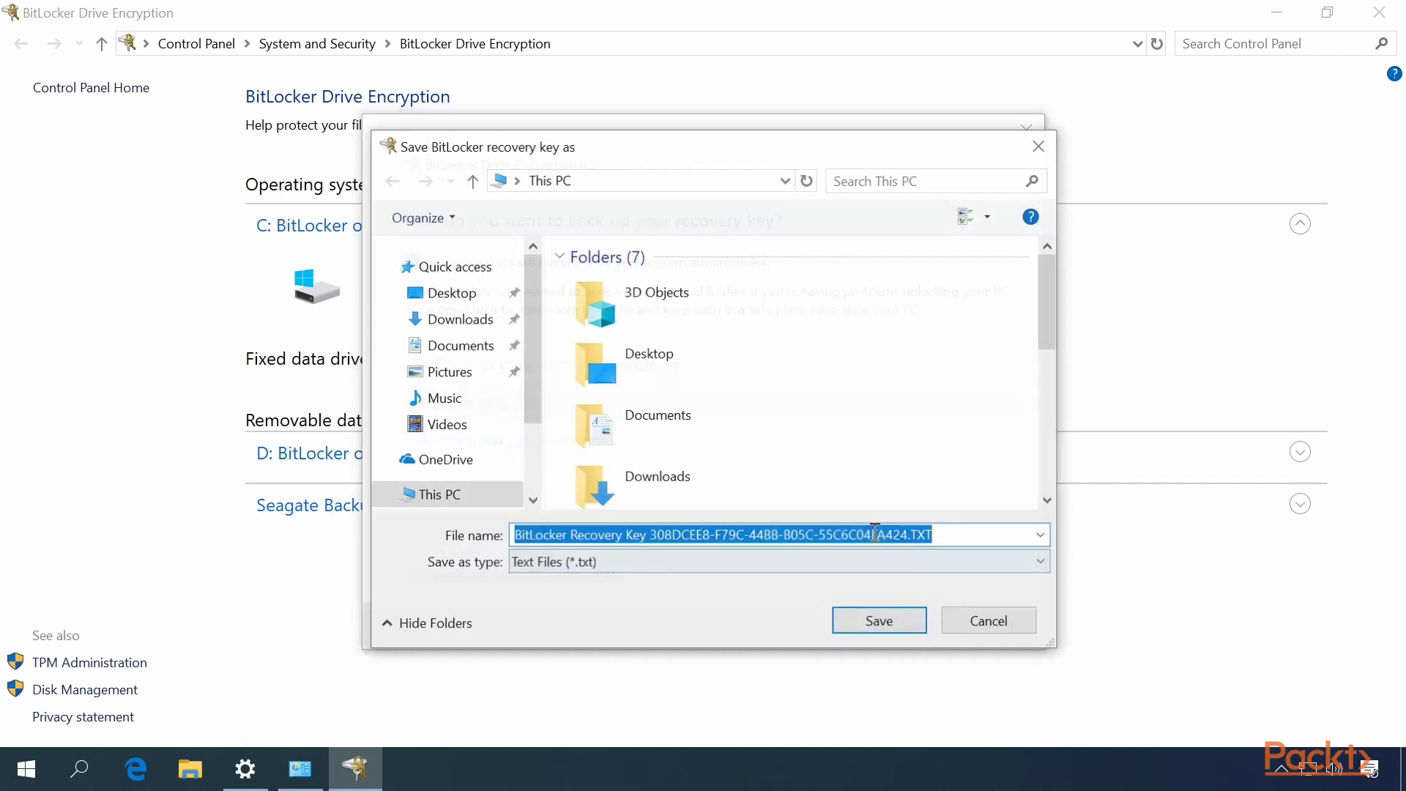
{"action": "scroll", "coordinate": [439, 410], "scroll_direction": "down", "scroll_amount": 3}
{"action": "left_click", "coordinate": [878, 618]}
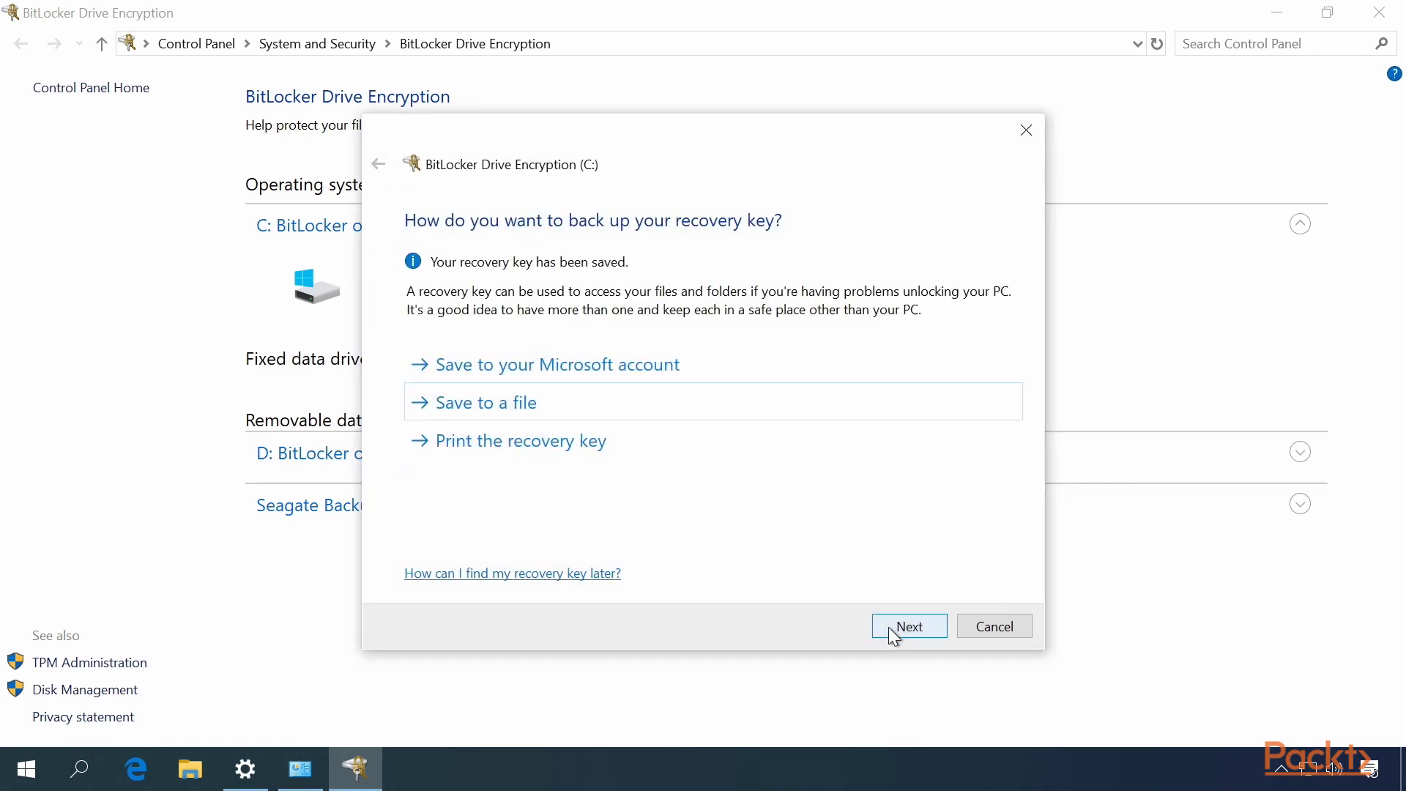
{"action": "left_click", "coordinate": [890, 628]}
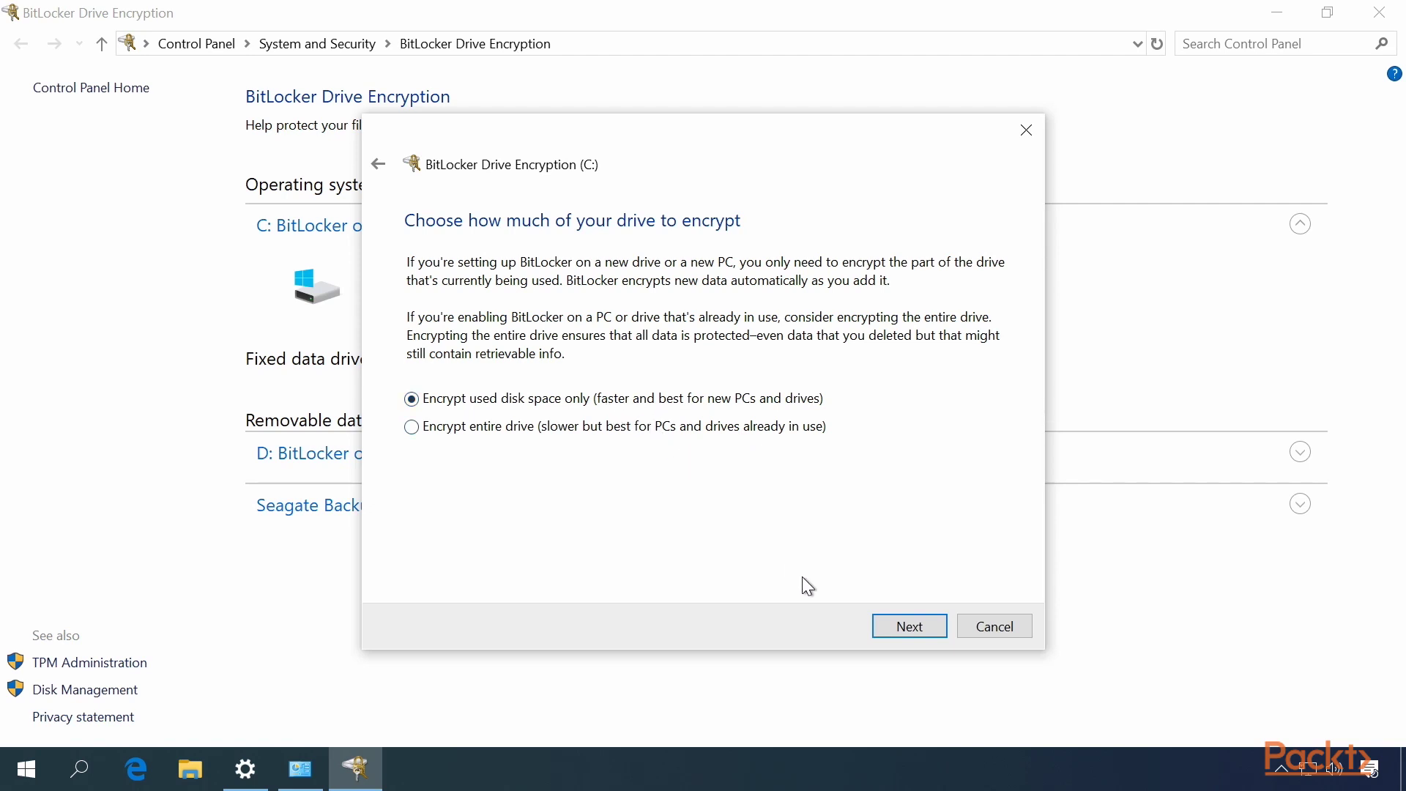
Encrypt used space only with the new encryption mode and enable the BitLocker system check
{"action": "left_click", "coordinate": [911, 629]}
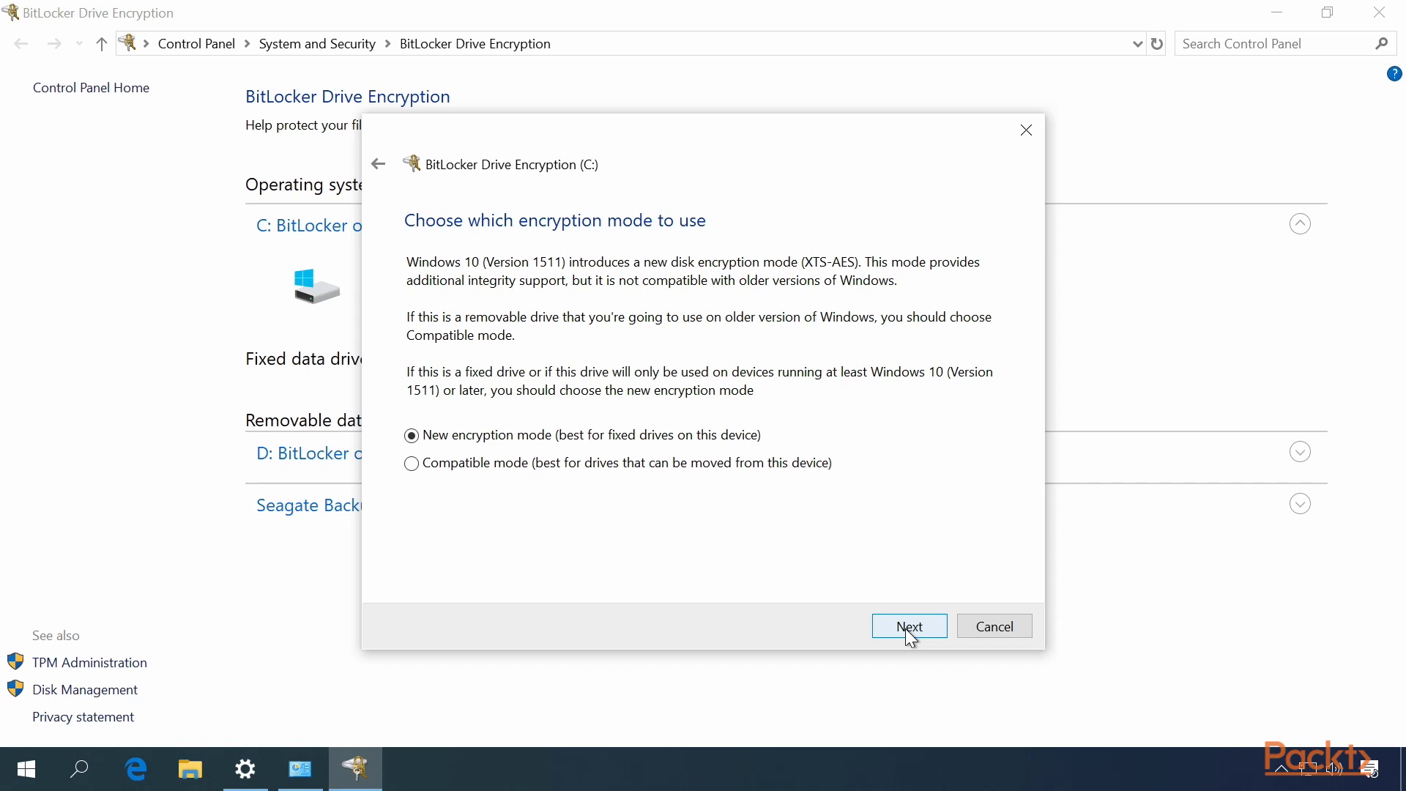
{"action": "left_click", "coordinate": [907, 626]}
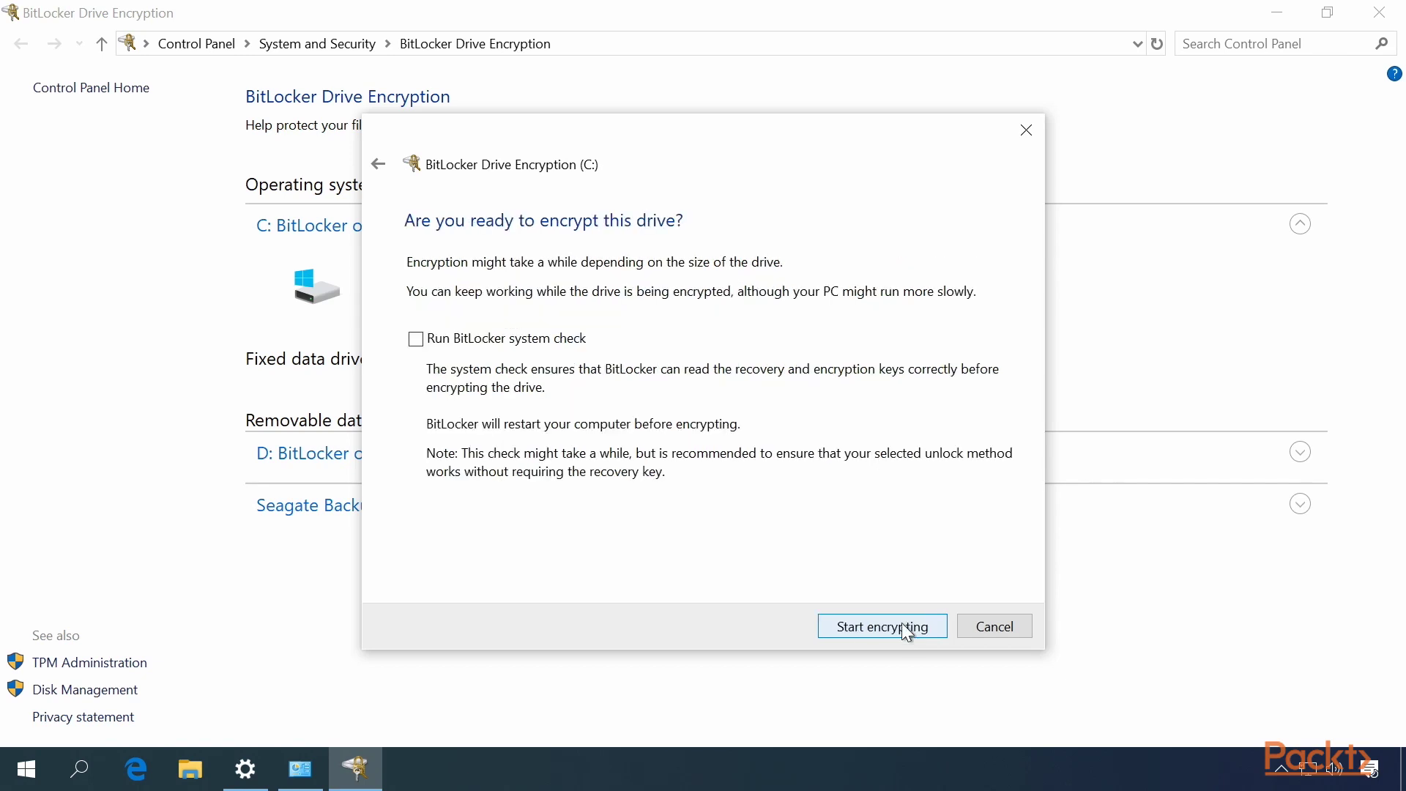
{"action": "left_click", "coordinate": [573, 341]}
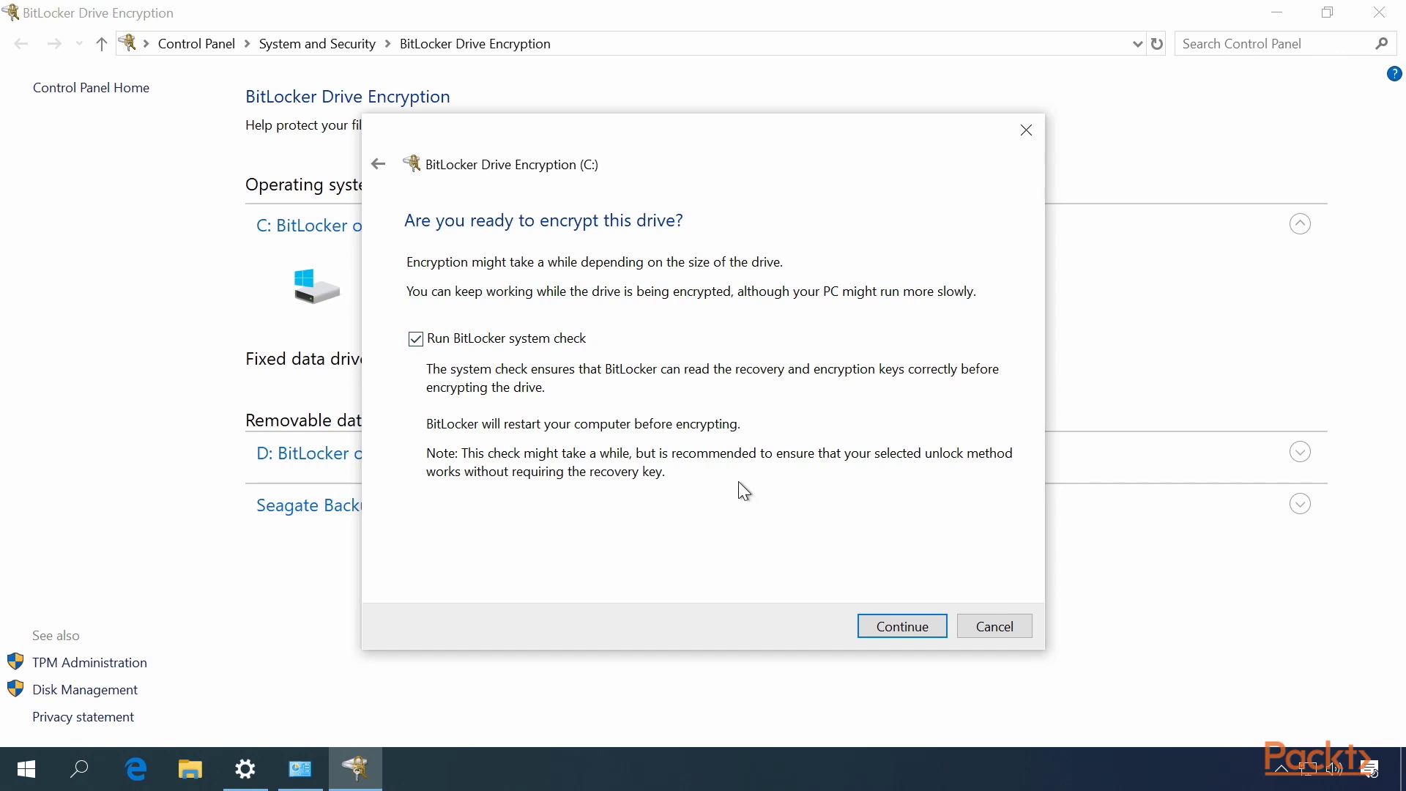
Start encrypting C:, then check This PC's drives in File Explorer and close it
{"action": "left_click", "coordinate": [891, 627]}
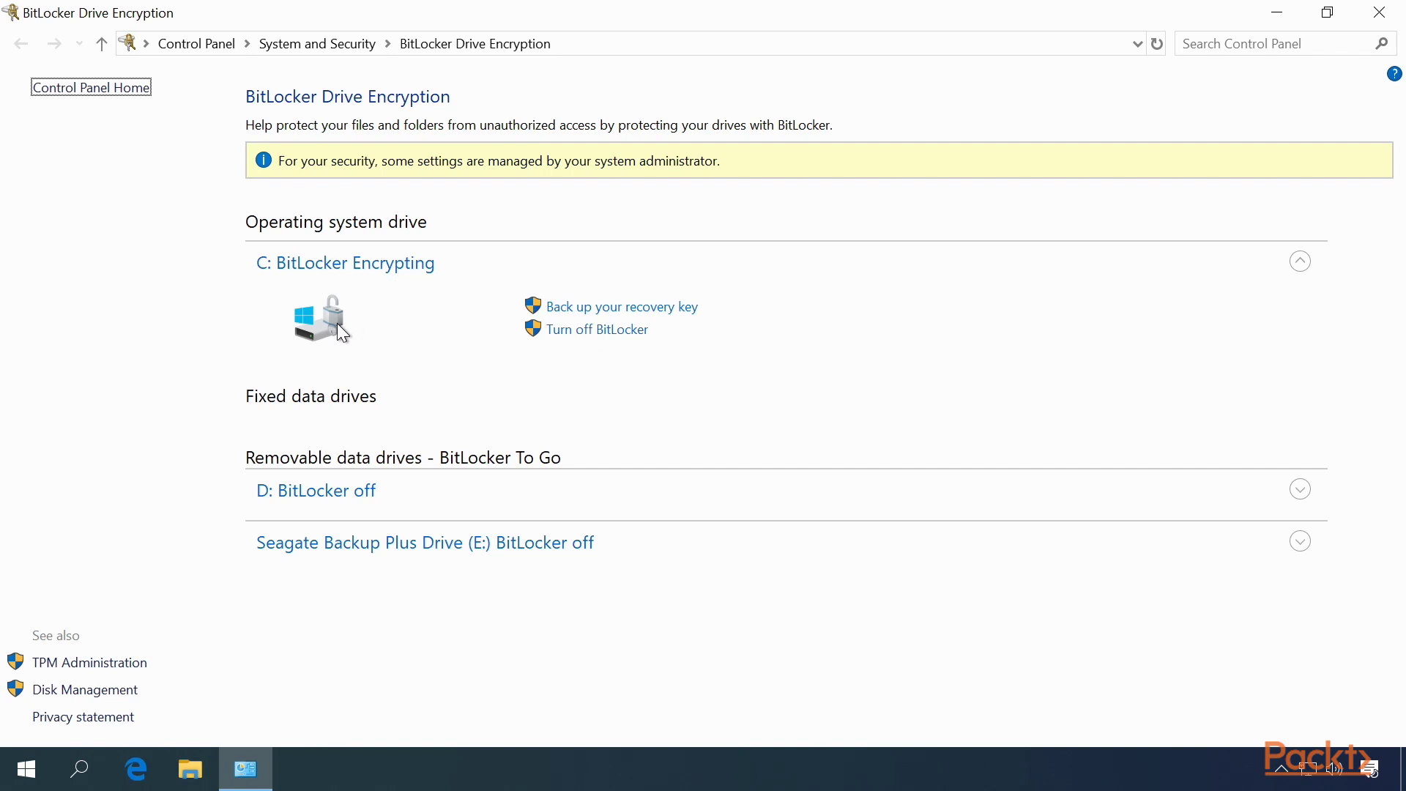
{"action": "key", "text": "super+e"}
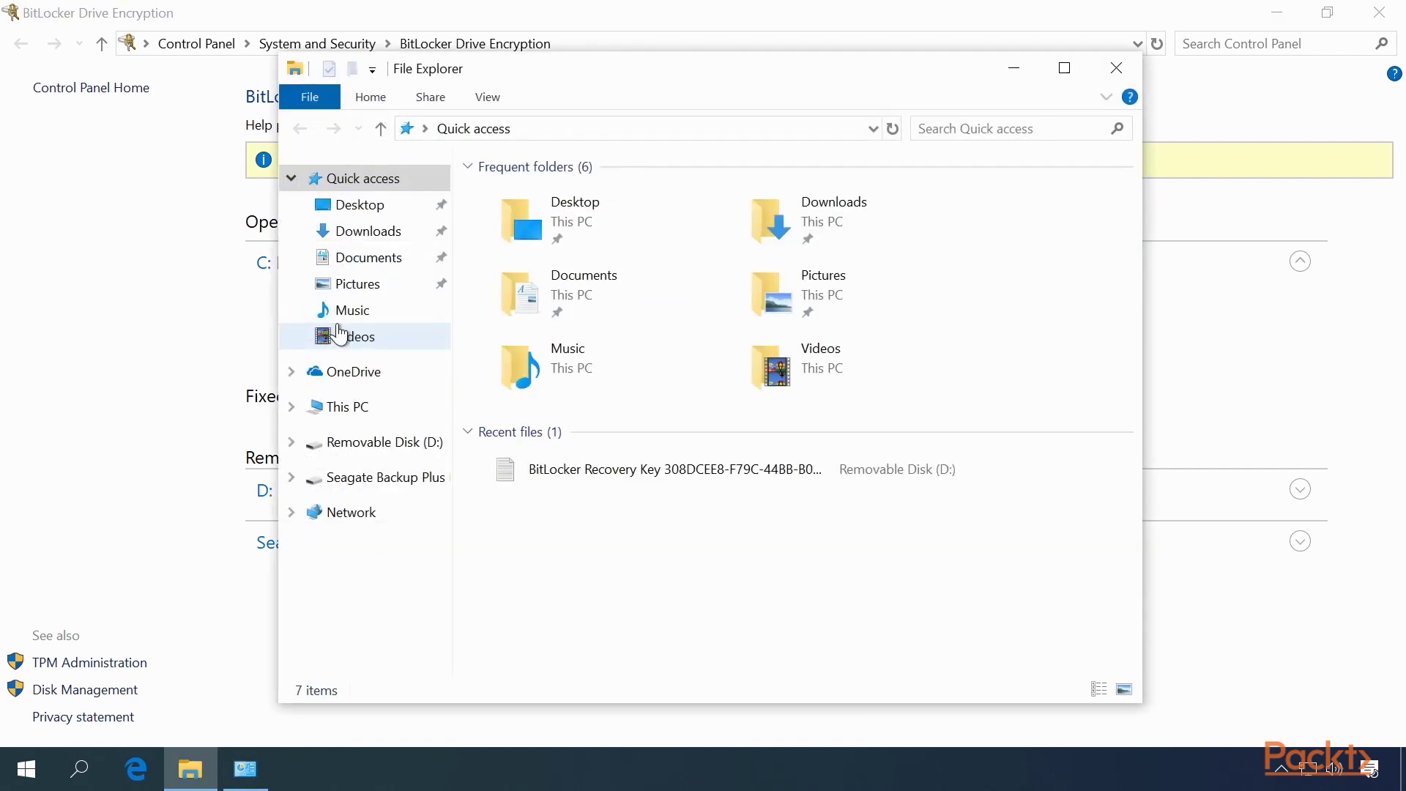
{"action": "left_click", "coordinate": [348, 407]}
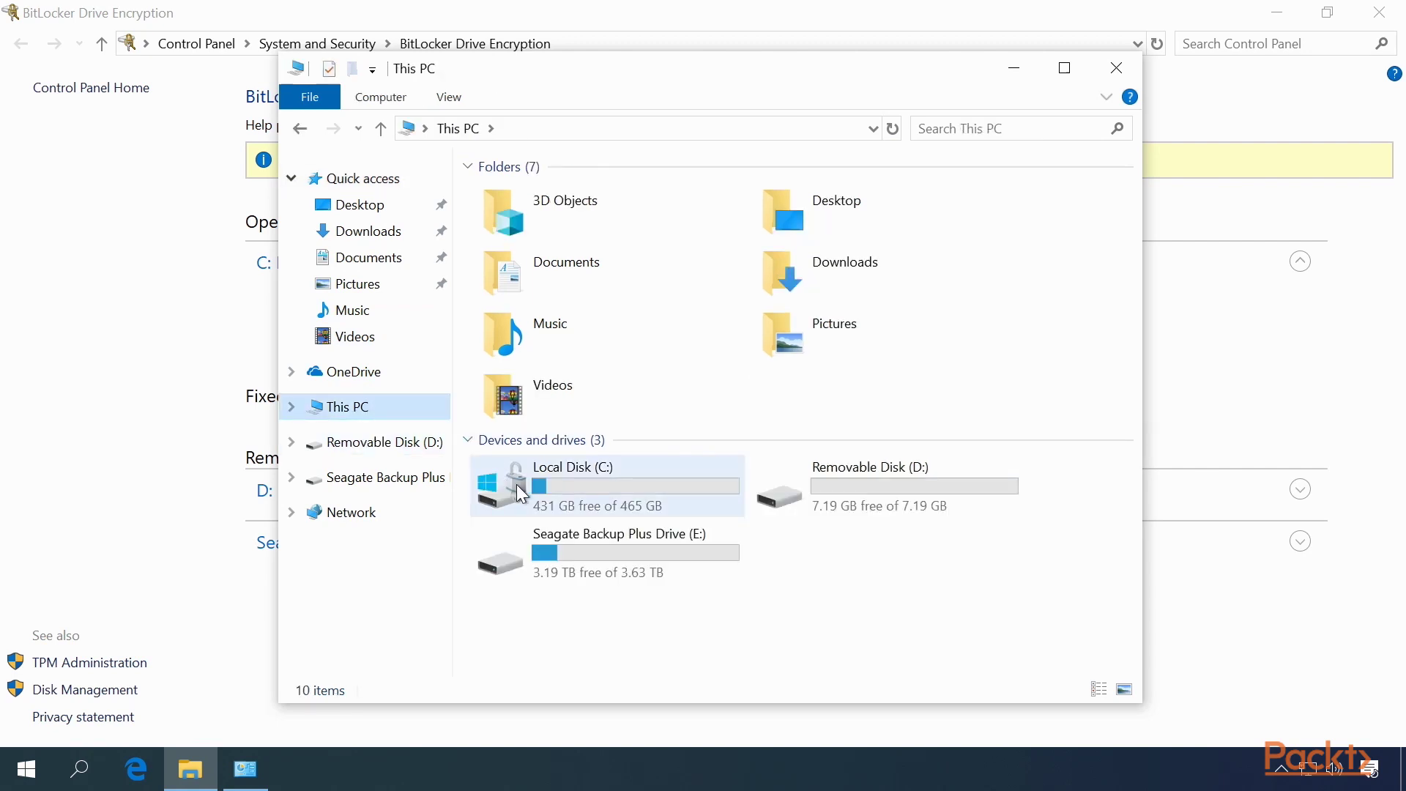
{"action": "key", "text": "alt+F4"}
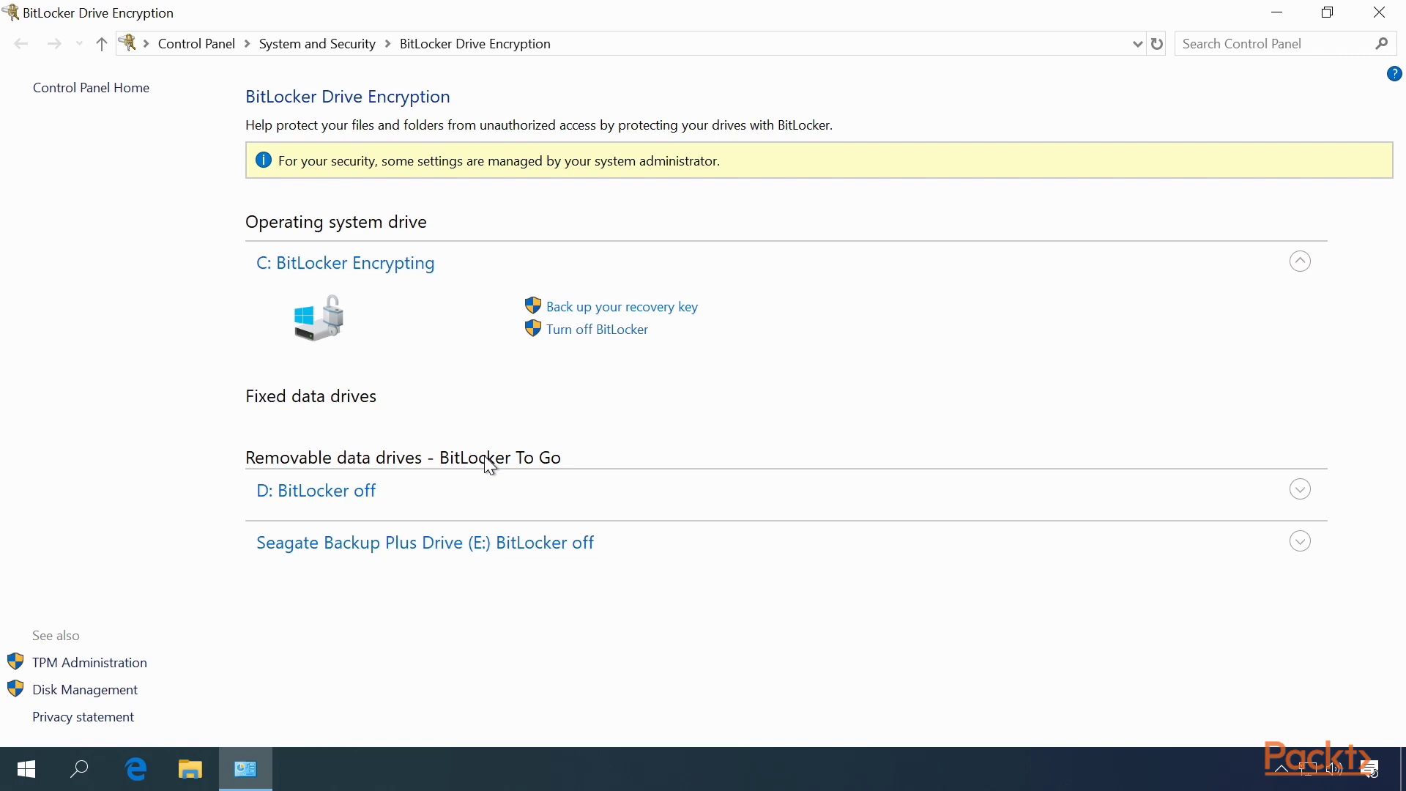
Start BitLocker on removable drive D: protected by a password entered twice
{"action": "left_click", "coordinate": [319, 493]}
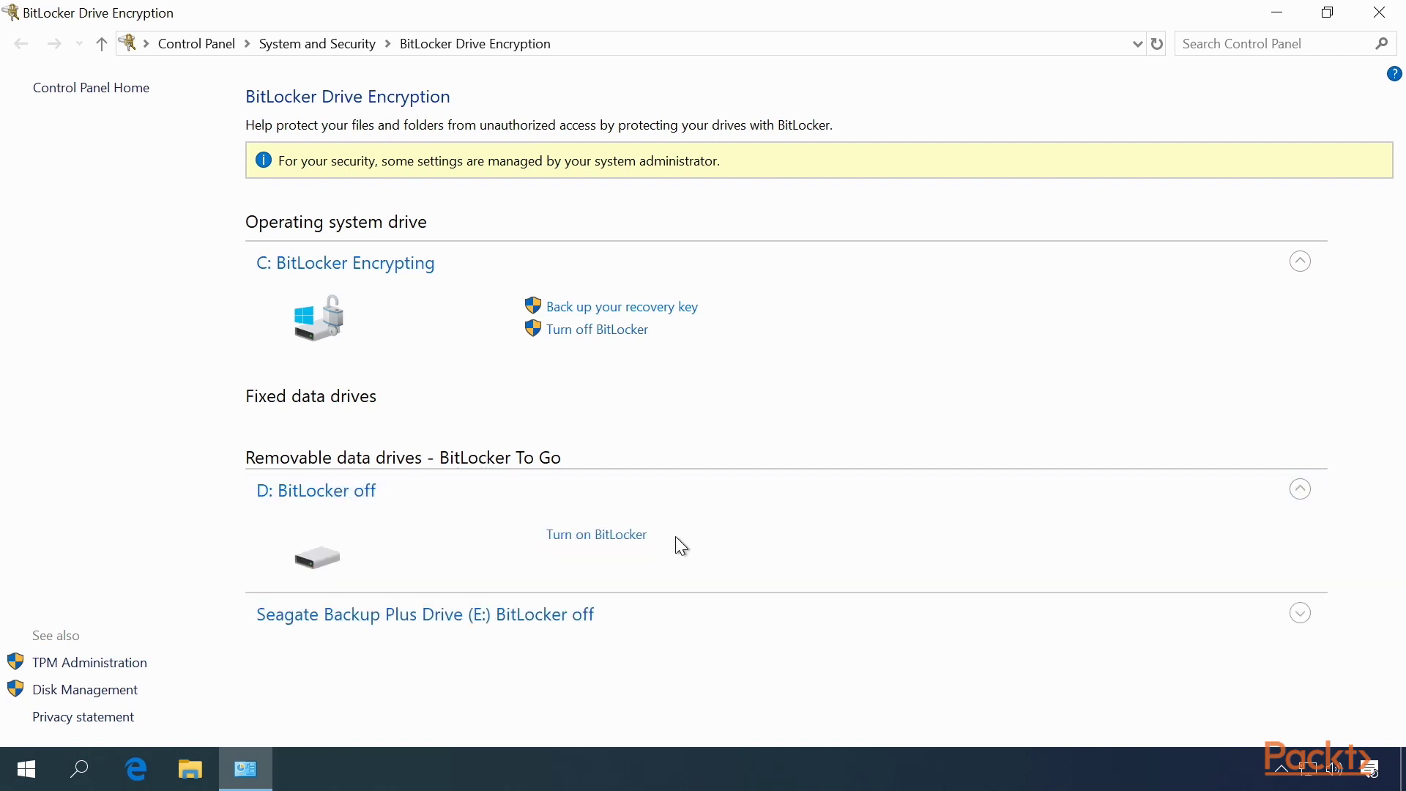
{"action": "left_click", "coordinate": [623, 536]}
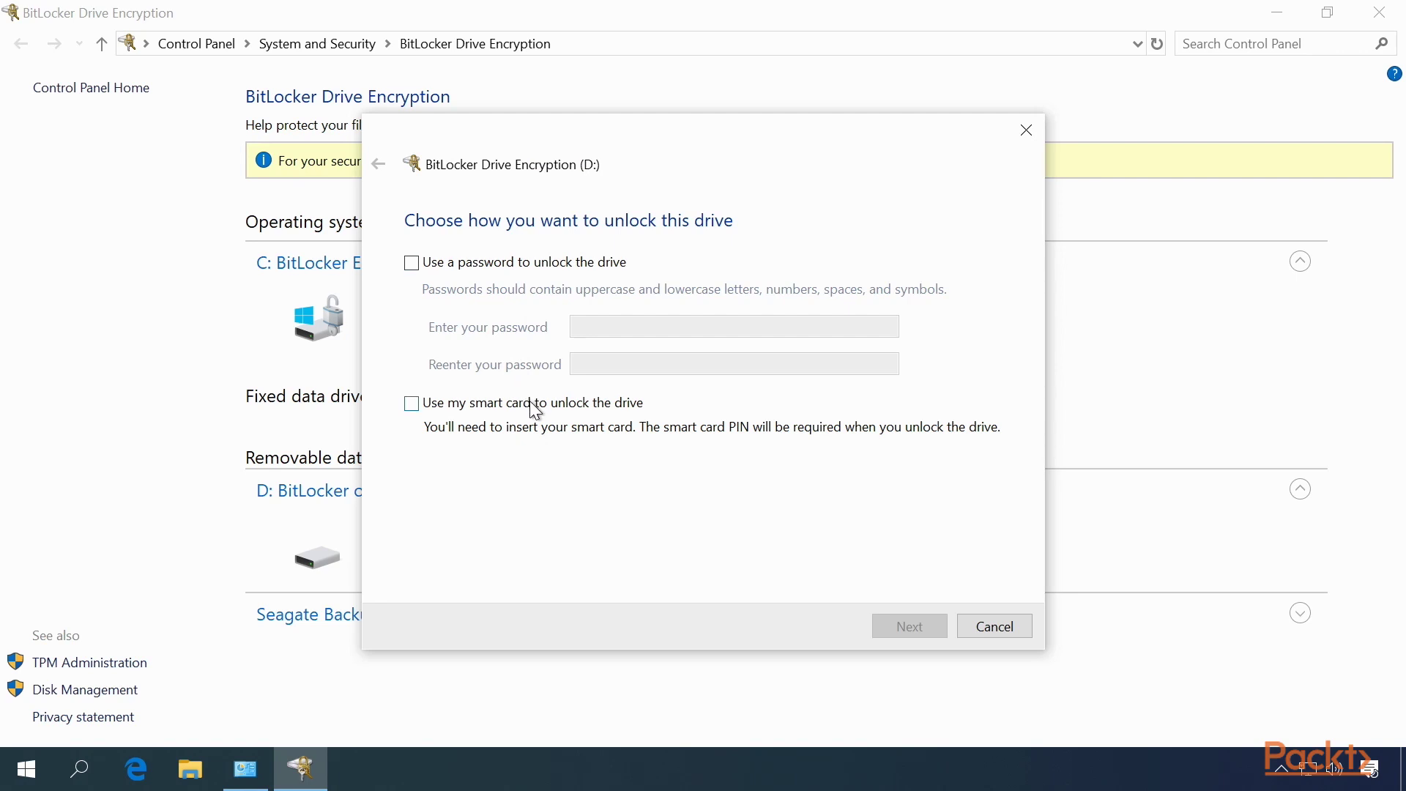
{"action": "left_click", "coordinate": [509, 265]}
{"action": "type", "text": "*********"}
{"action": "key", "text": "Tab"}
{"action": "type", "text": "*********"}
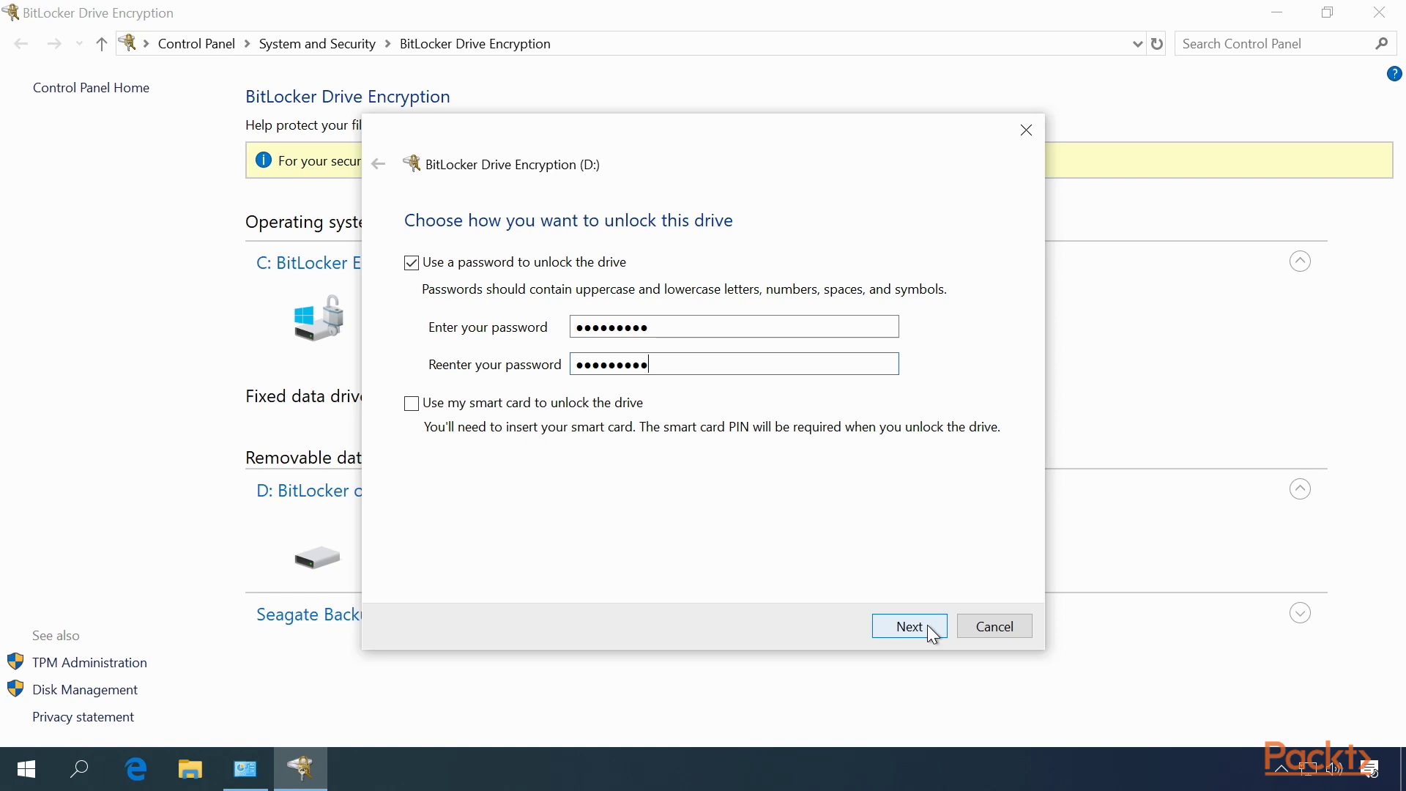
Save D:'s recovery key to a file, use used-space-only and new encryption mode, and start encrypting
{"action": "left_click", "coordinate": [927, 625]}
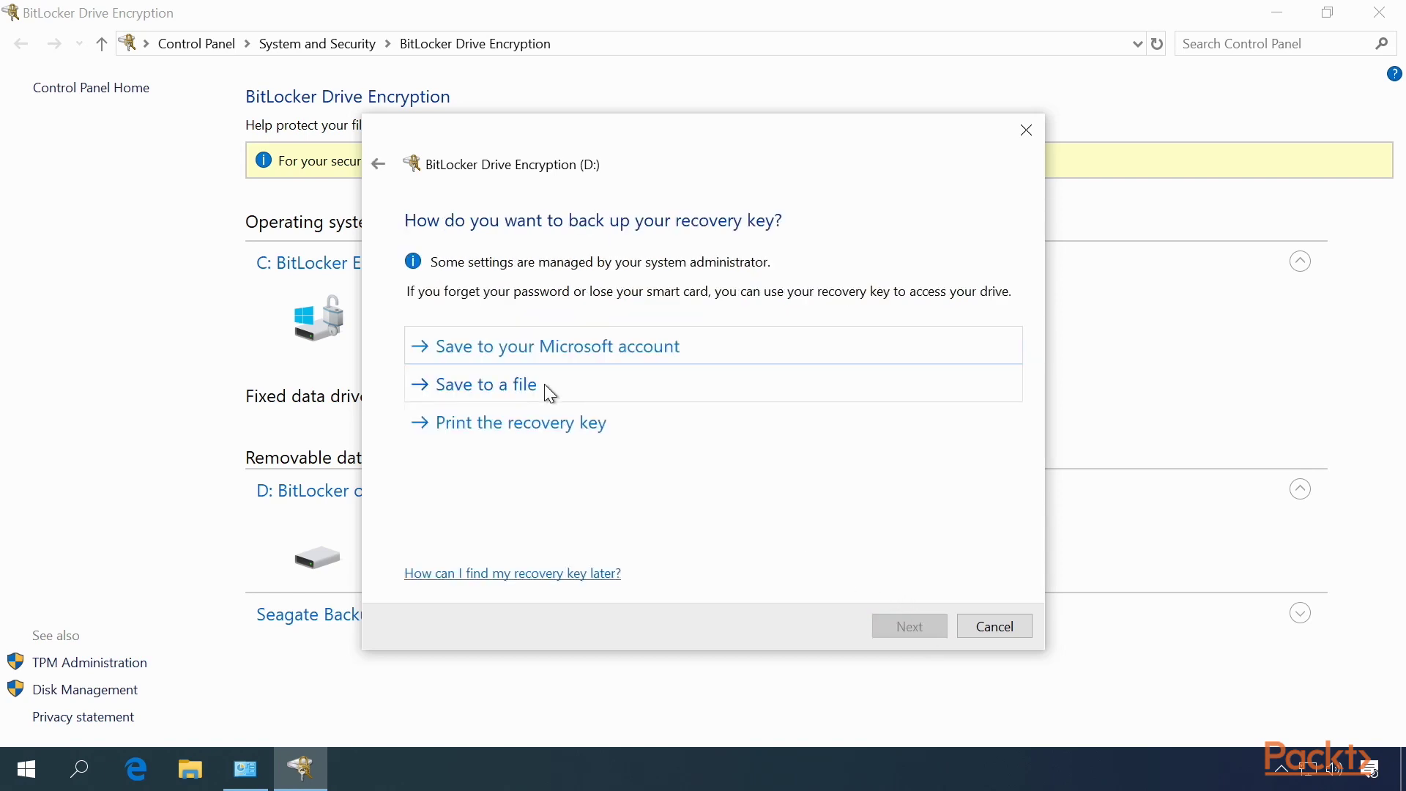
{"action": "left_click", "coordinate": [546, 386]}
{"action": "left_click", "coordinate": [902, 629]}
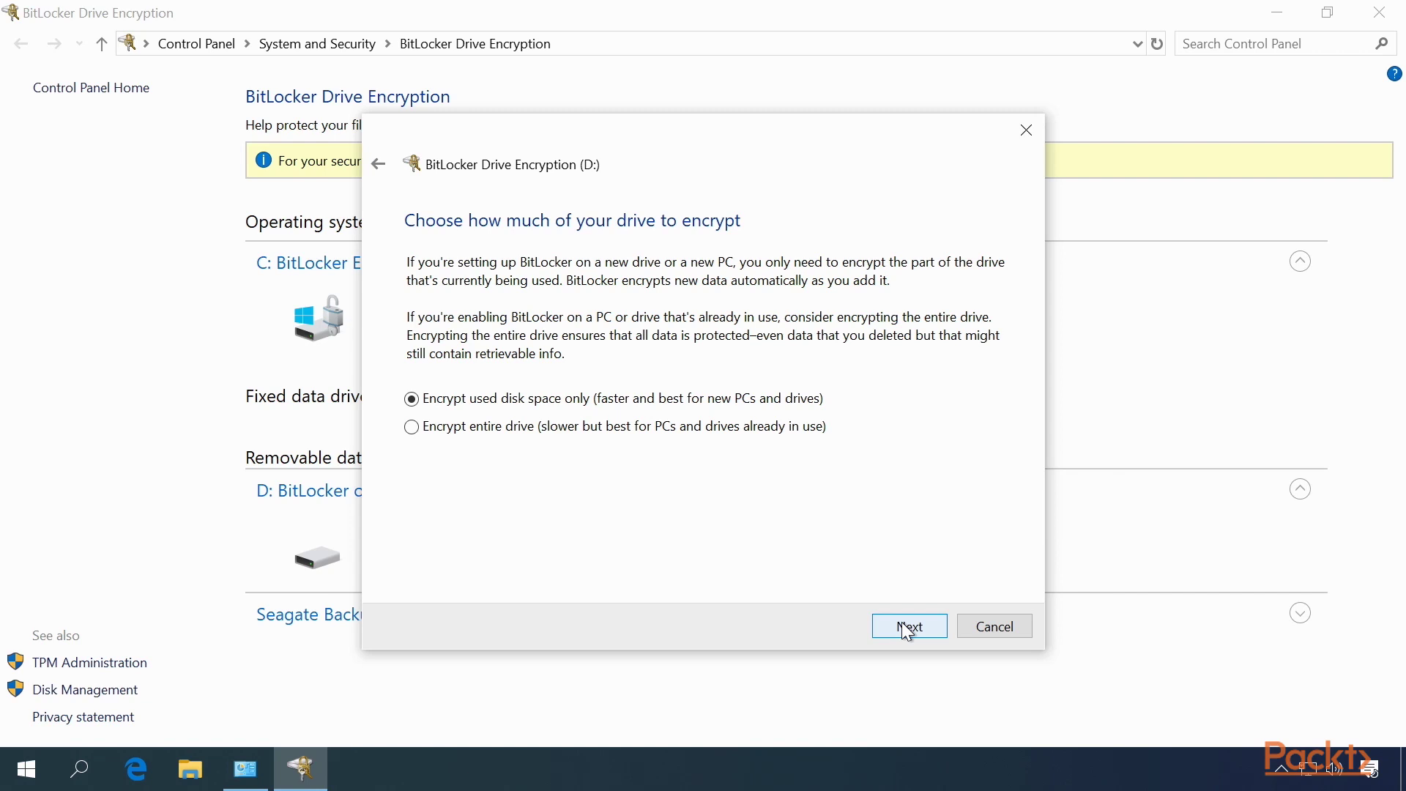
{"action": "left_click", "coordinate": [908, 626]}
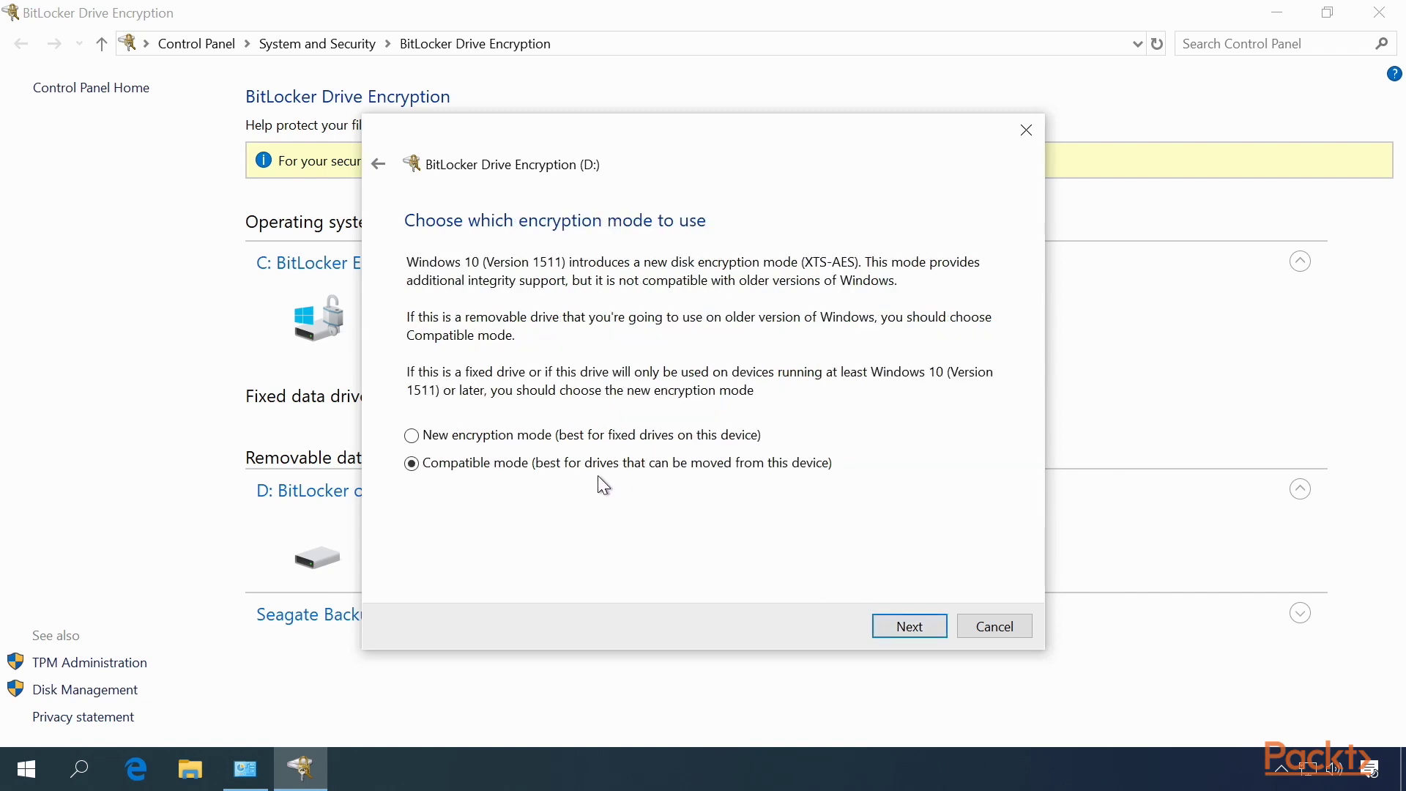
{"action": "left_click", "coordinate": [542, 439]}
{"action": "key", "text": "Return"}
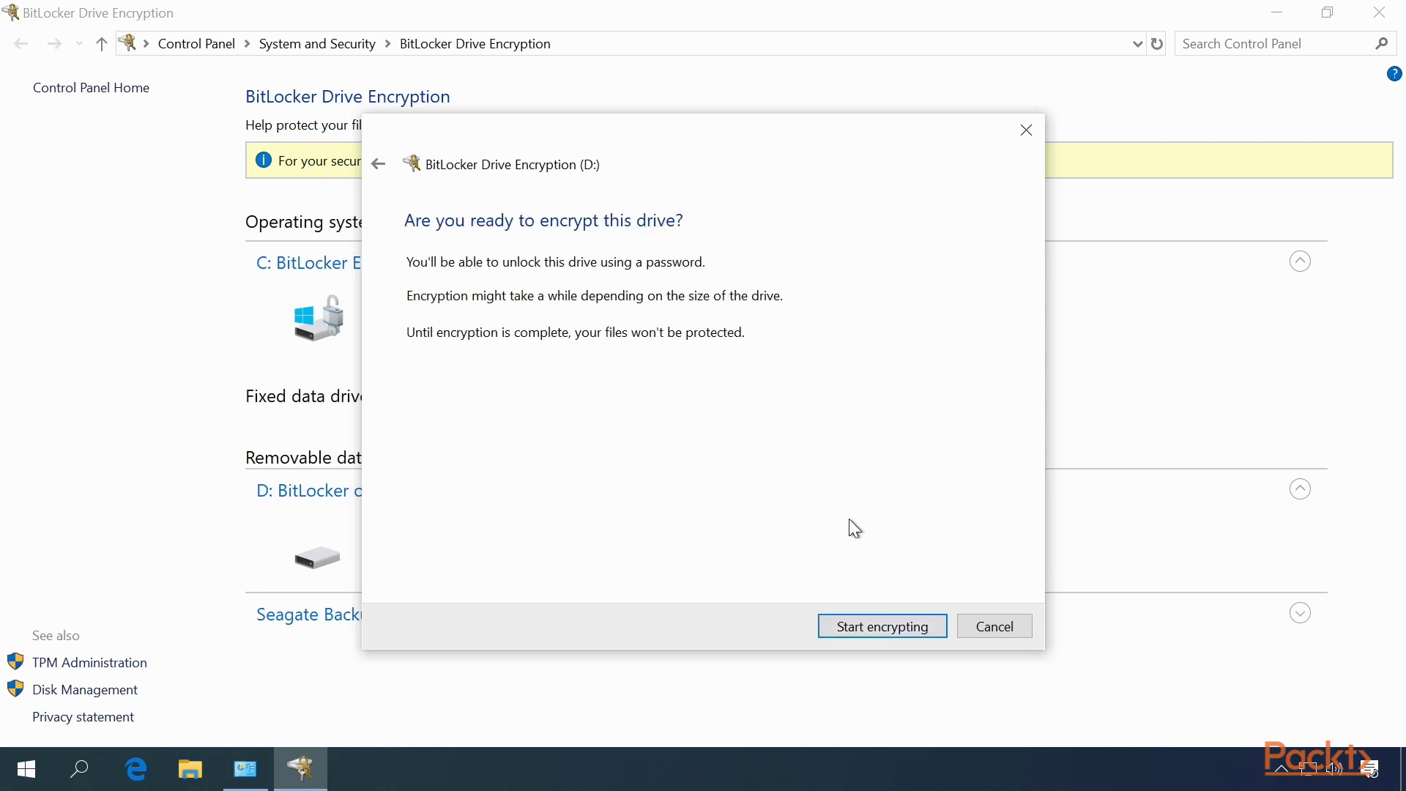
{"action": "left_click", "coordinate": [845, 619]}
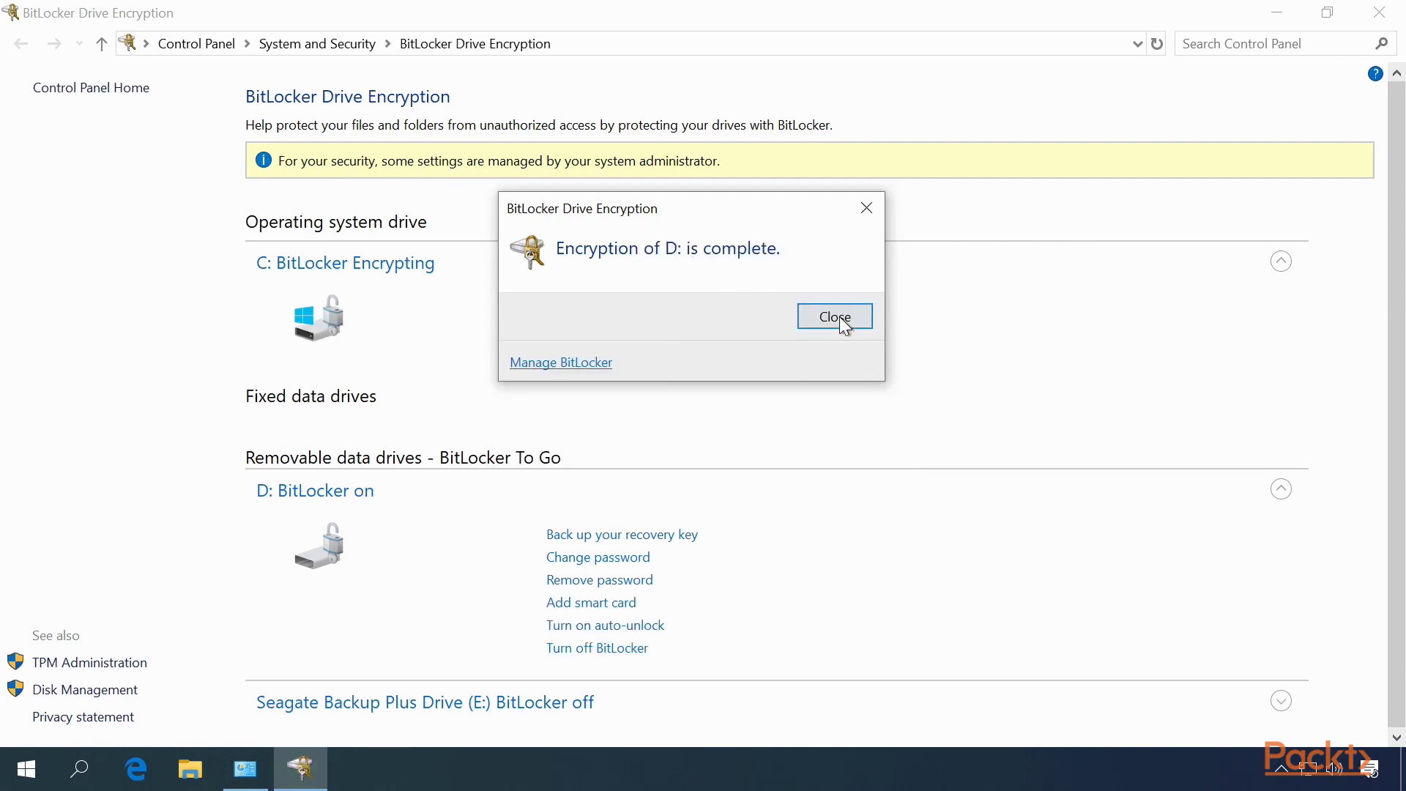
Close the 'Encryption of D: is complete' message
{"action": "left_click", "coordinate": [839, 319]}
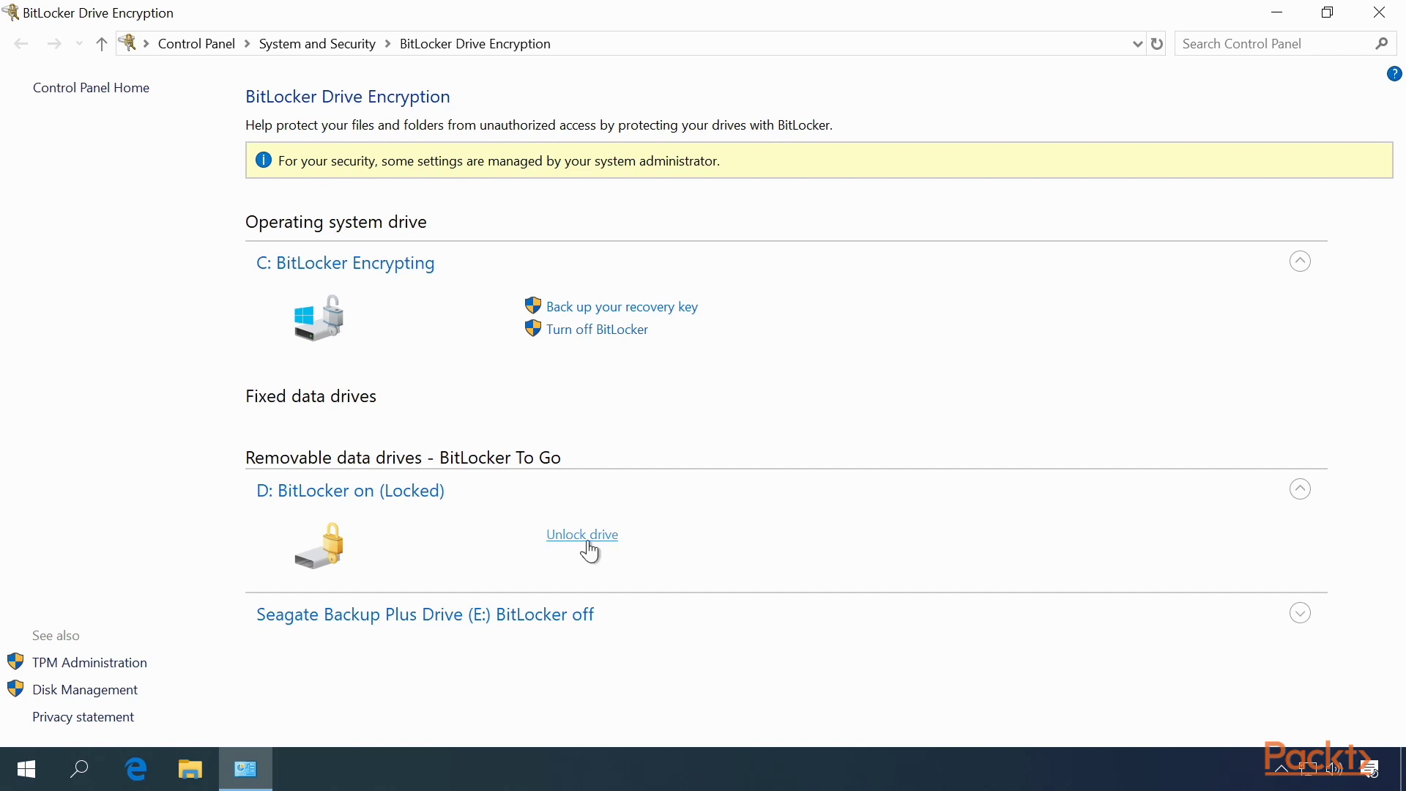
Unlock drive D: in File Explorer with its password, view its files, then close the window
{"action": "left_click", "coordinate": [189, 772]}
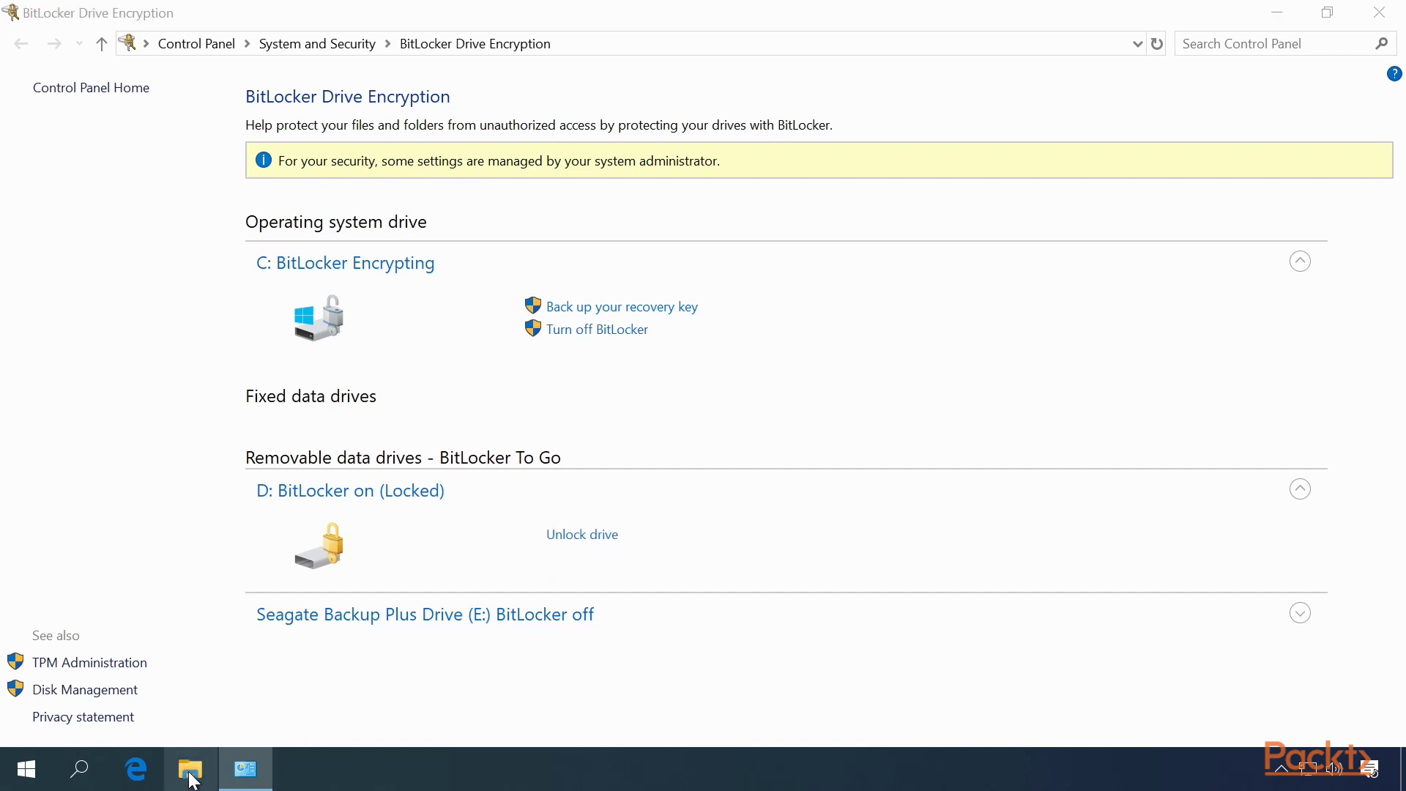
{"action": "left_click", "coordinate": [1070, 63]}
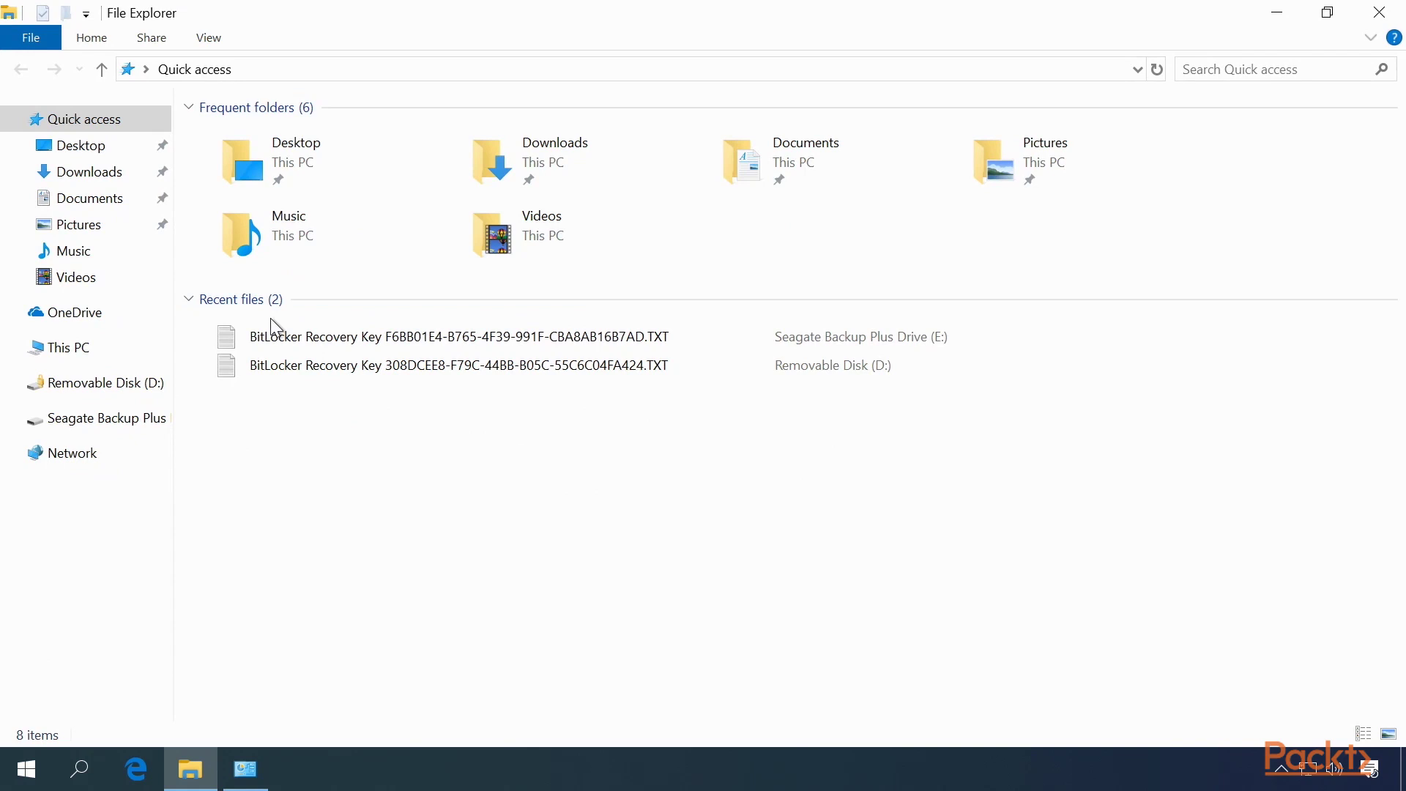
{"action": "left_click", "coordinate": [135, 401]}
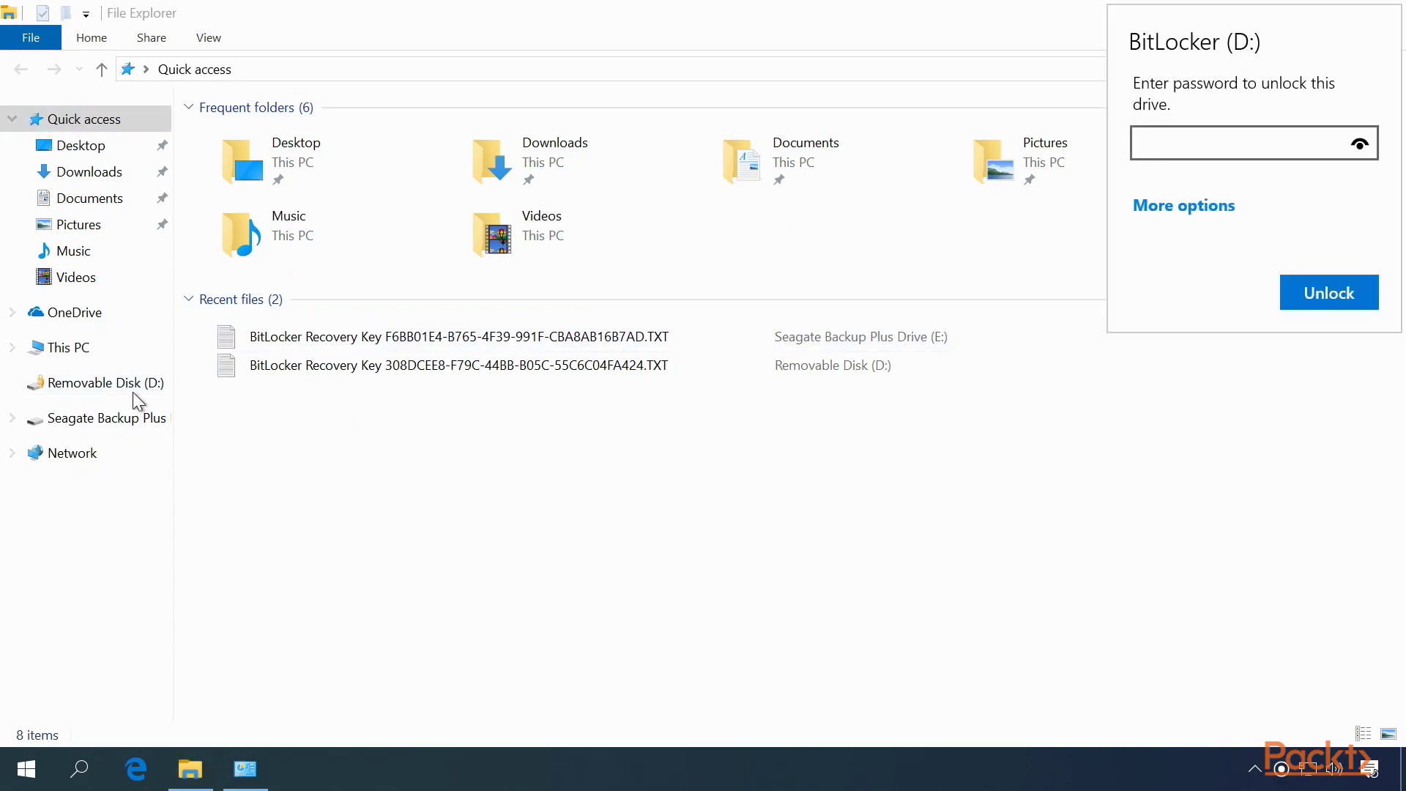
{"action": "left_click", "coordinate": [1281, 136]}
{"action": "type", "text": "•••••••••"}
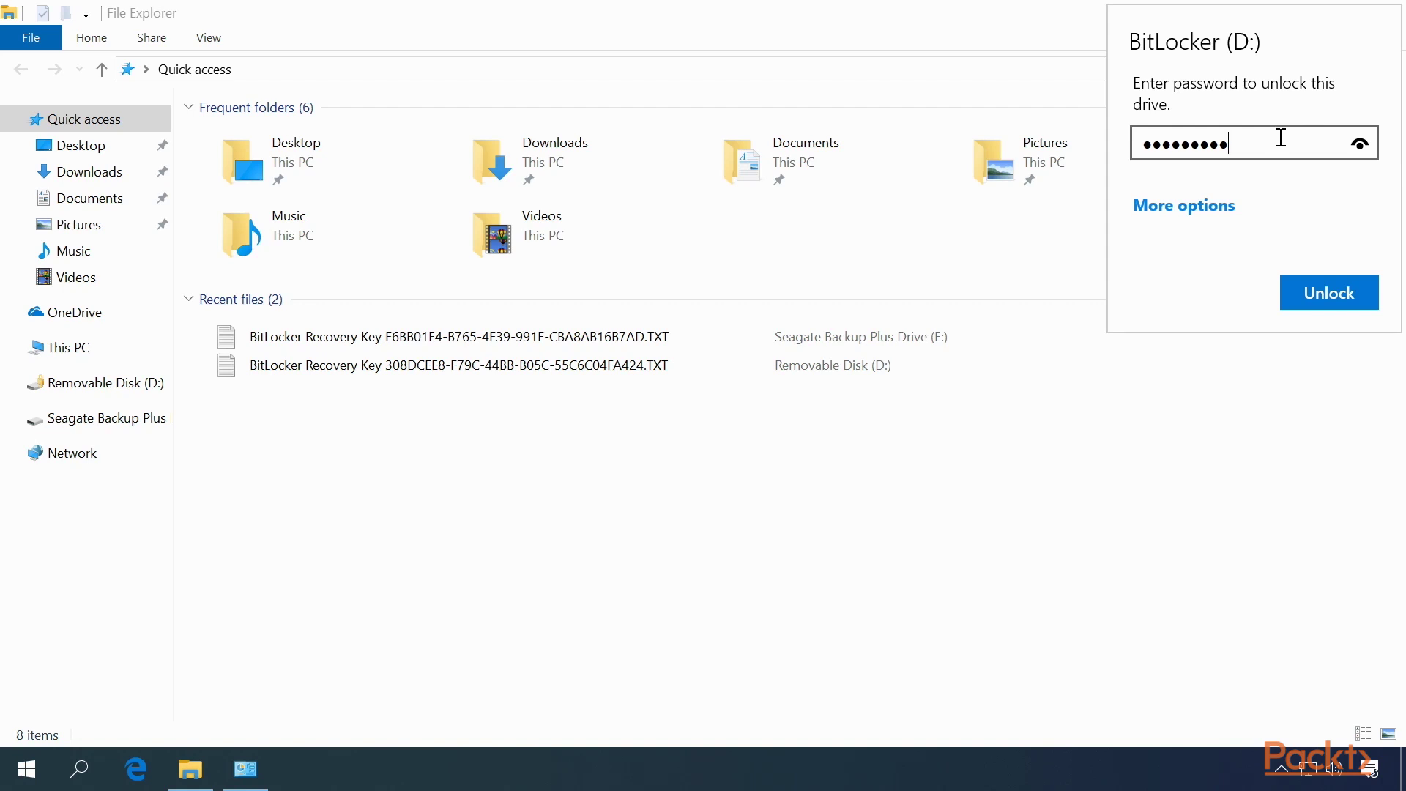
{"action": "left_click", "coordinate": [1323, 294]}
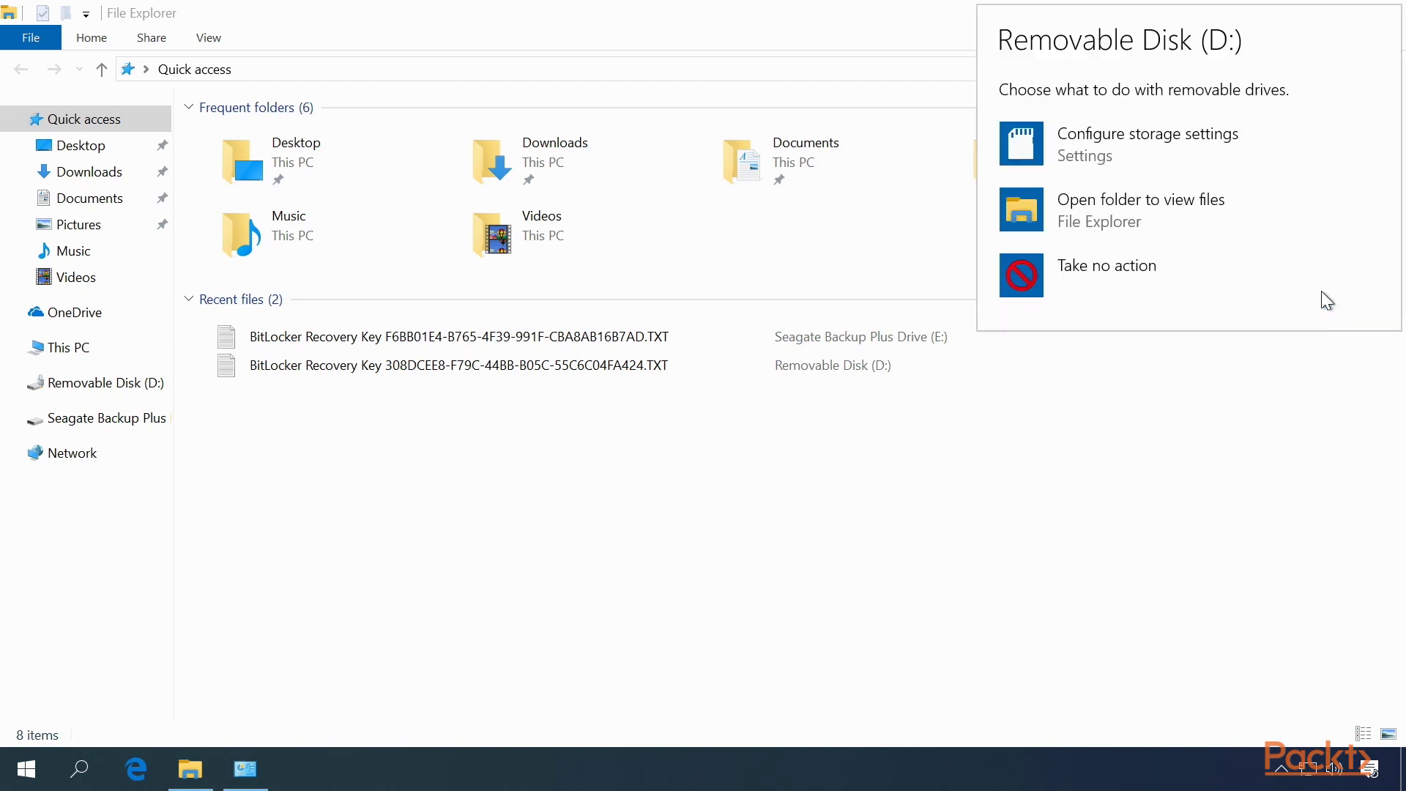
{"action": "left_click", "coordinate": [1166, 207]}
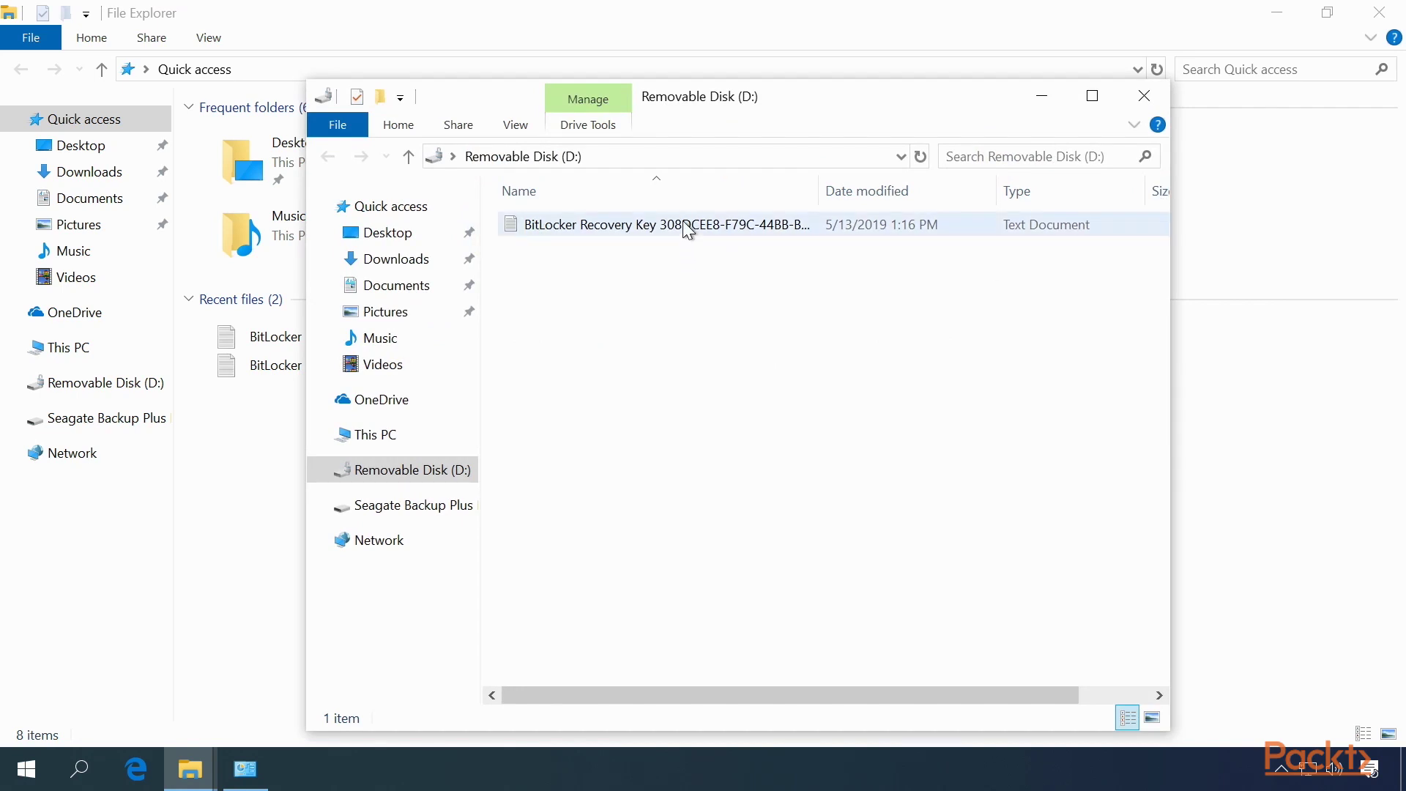
{"action": "left_click", "coordinate": [1144, 95]}
Turn D:'s auto-unlock on and back off, then turn off BitLocker to decrypt D:
{"action": "left_click", "coordinate": [1378, 13]}
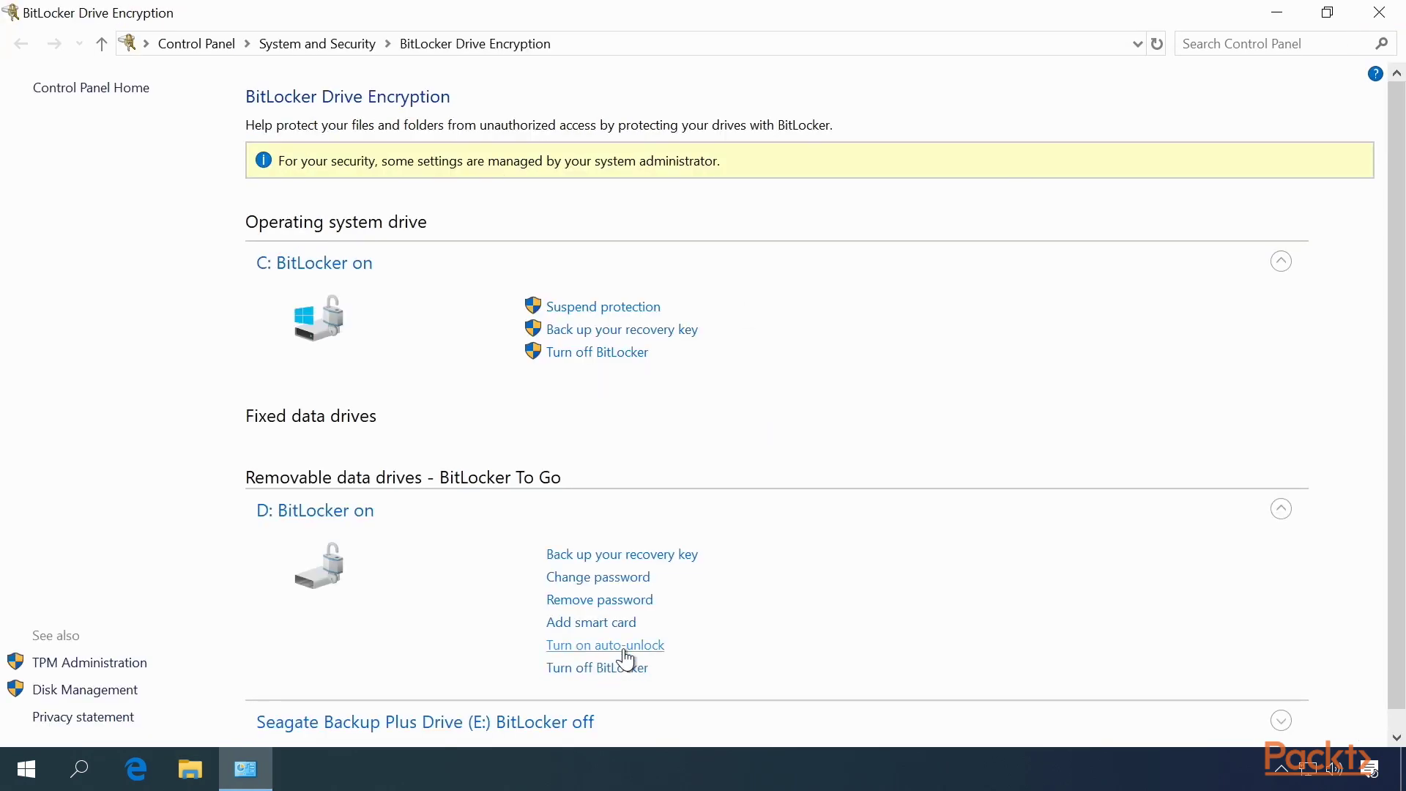
{"action": "left_click", "coordinate": [625, 649]}
{"action": "left_click", "coordinate": [659, 645]}
{"action": "left_click", "coordinate": [634, 668]}
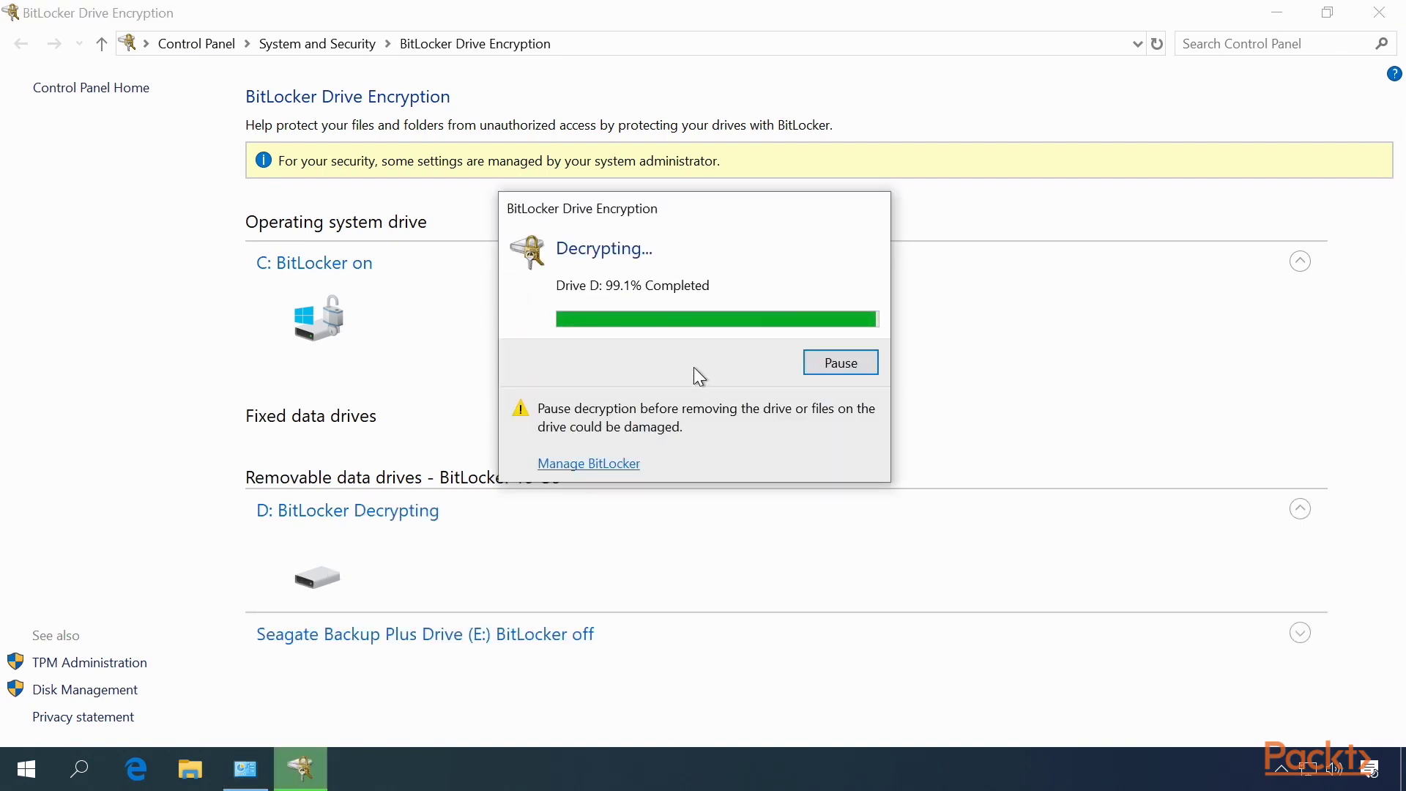